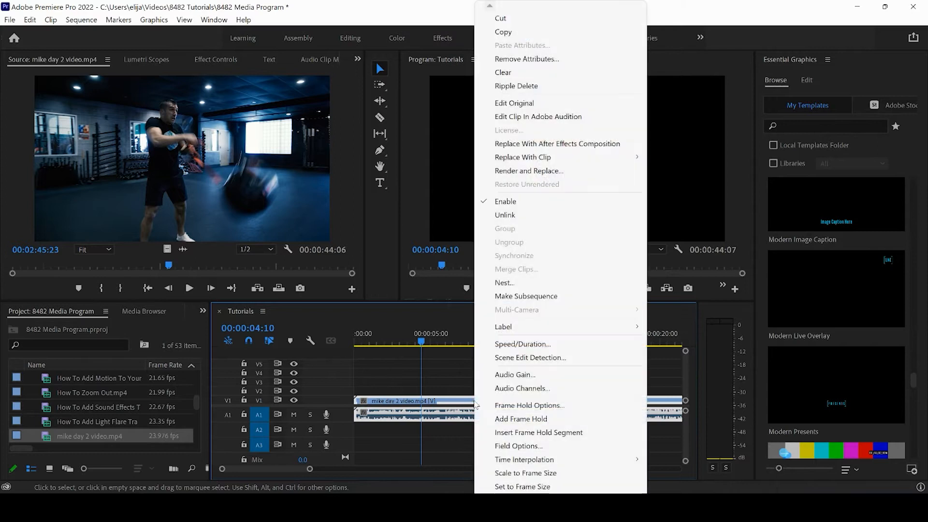
- Scale the mike day 2 video clip to the frame size and mute audio track A1
left_click(508, 472)
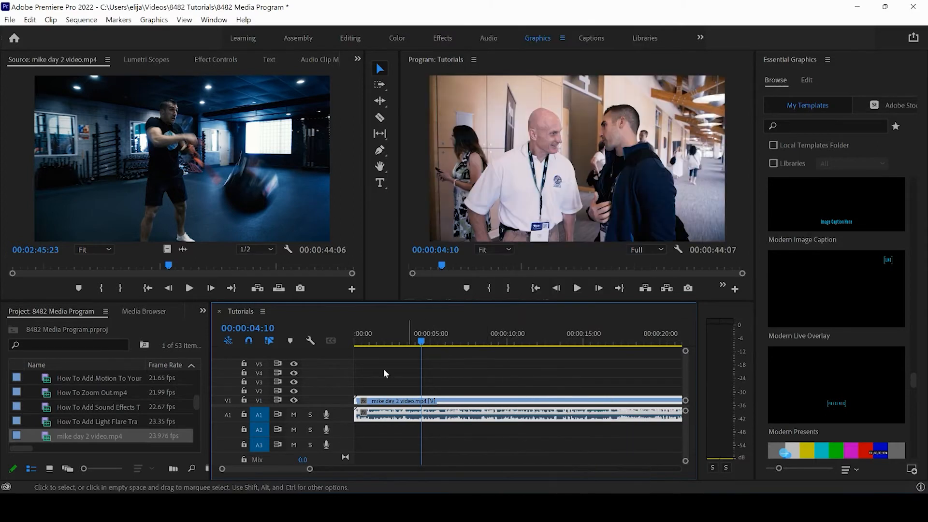
left_click(293, 414)
left_click_drag(426, 341, 577, 341)
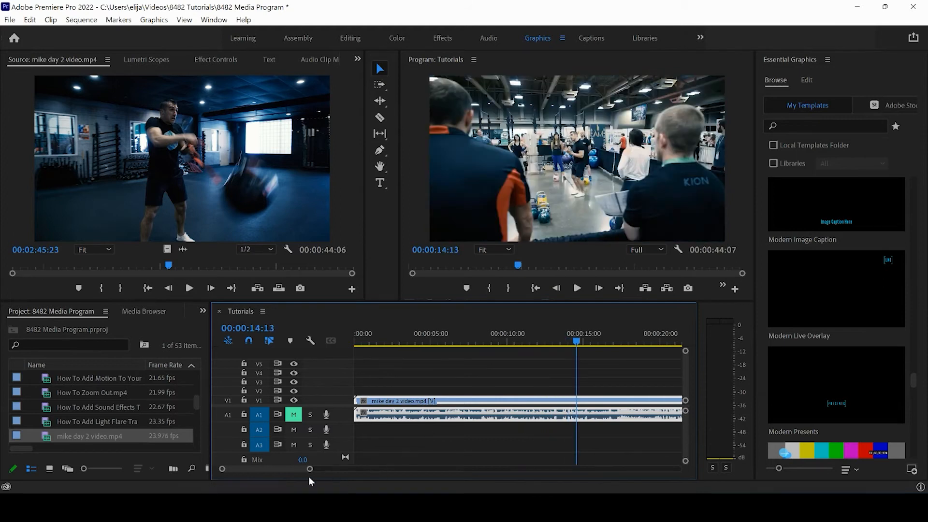
left_click_drag(309, 469, 393, 469)
left_click_drag(410, 342, 423, 354)
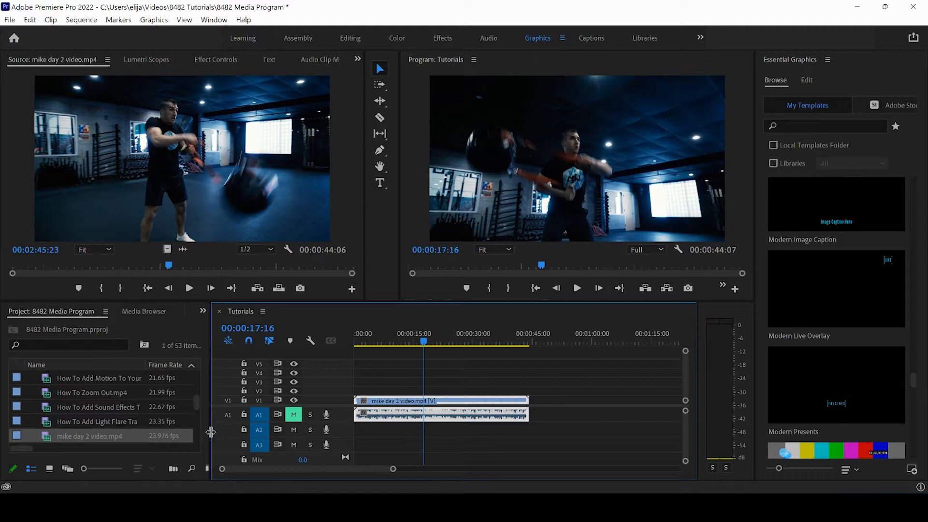
- Create a 3840 x 2160 color matte in red FF0000 and place it on track V4 across the whole clip
left_click_drag(210, 431, 262, 425)
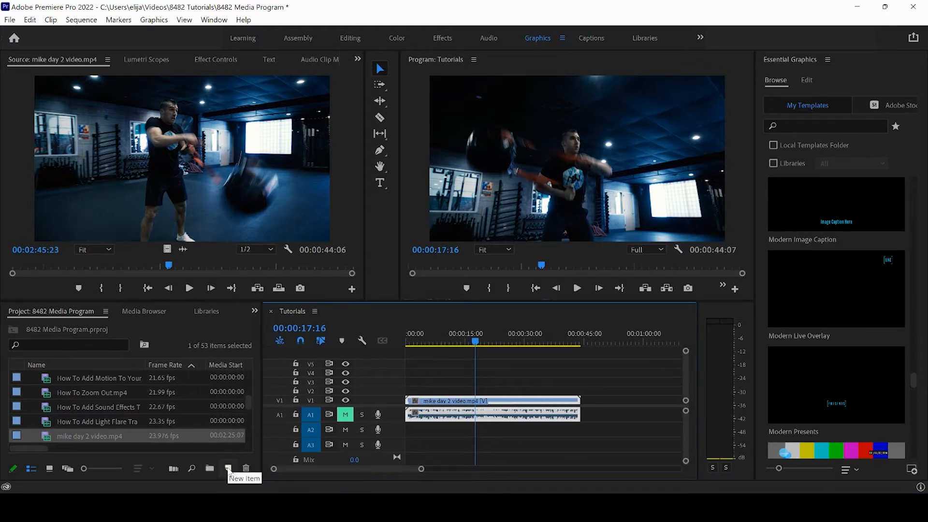
left_click(228, 469)
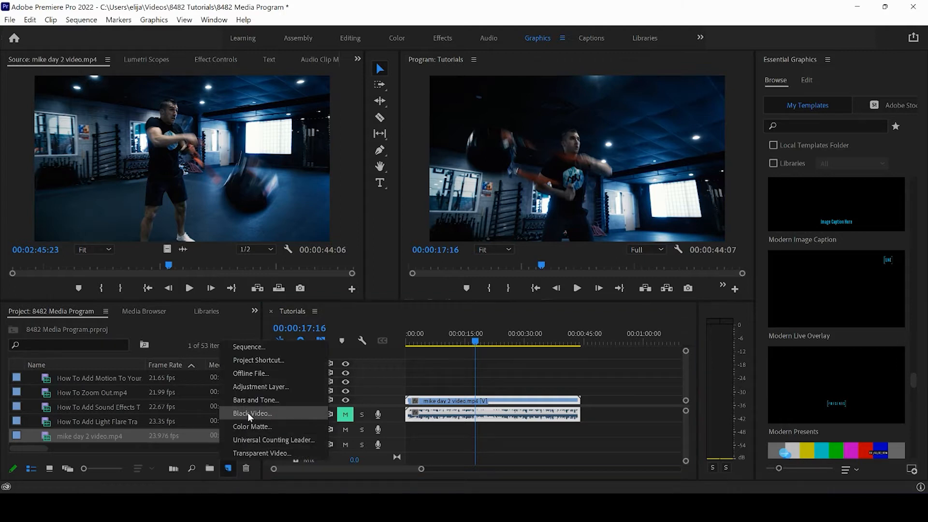
left_click(247, 426)
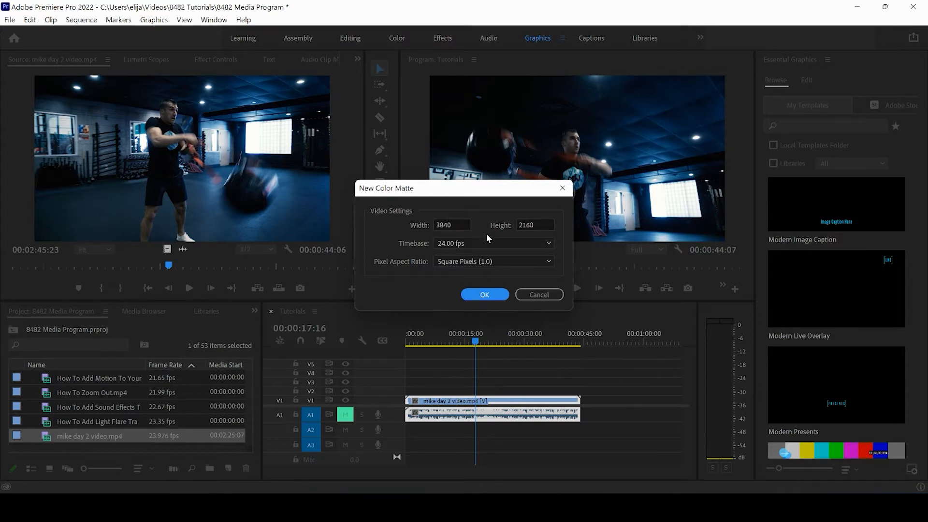
left_click(474, 295)
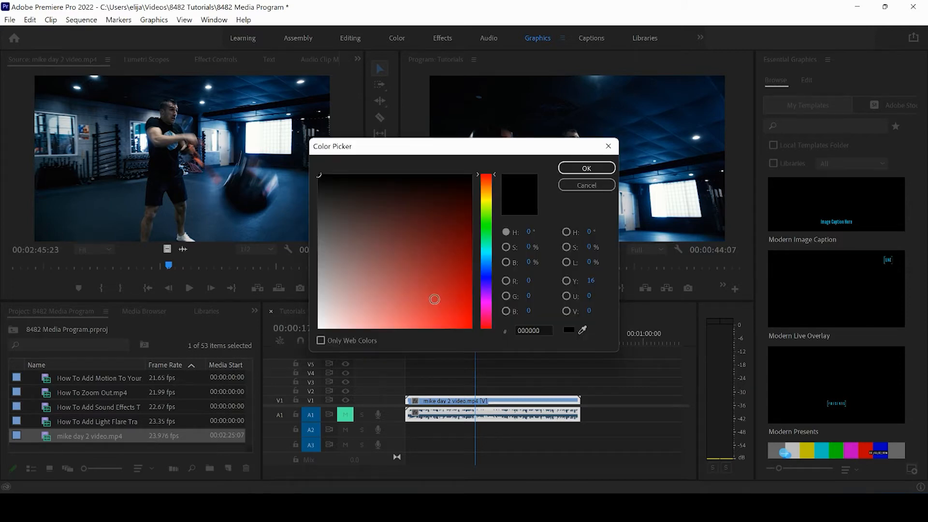
left_click_drag(435, 299, 549, 374)
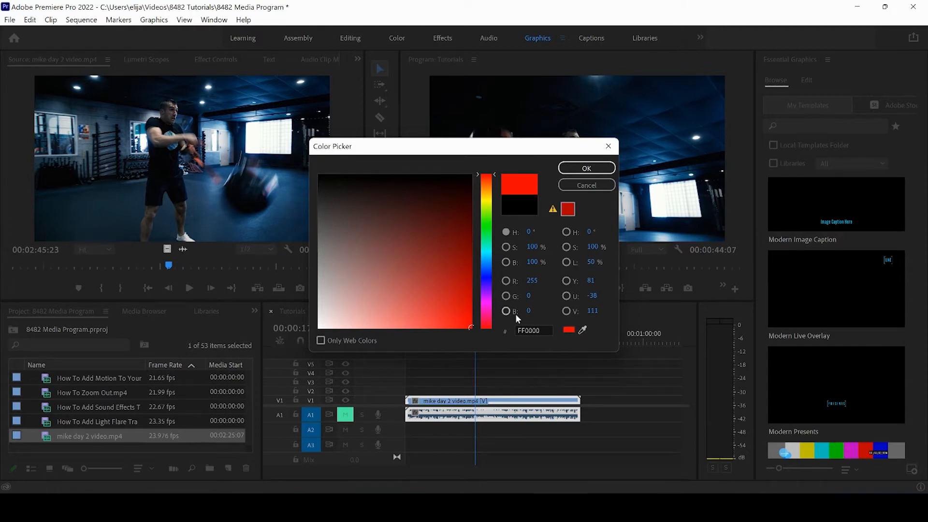
left_click(595, 172)
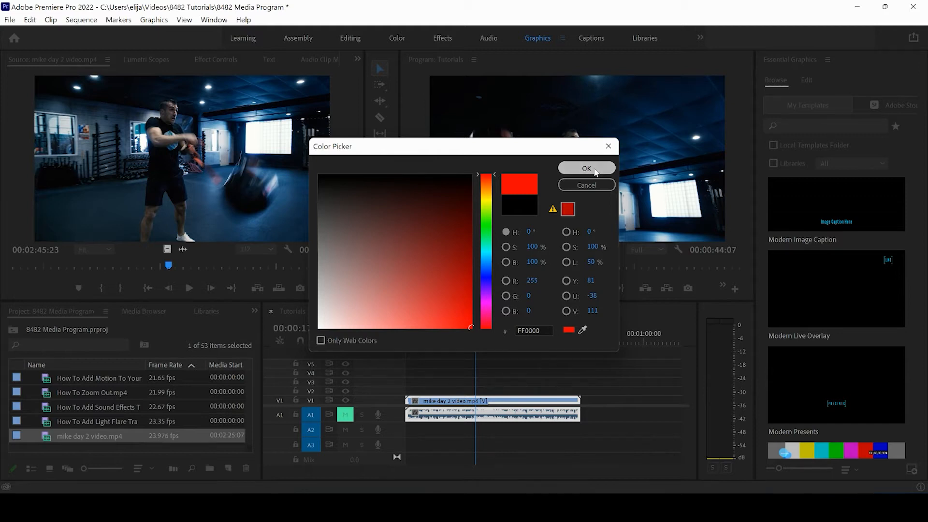
left_click(474, 271)
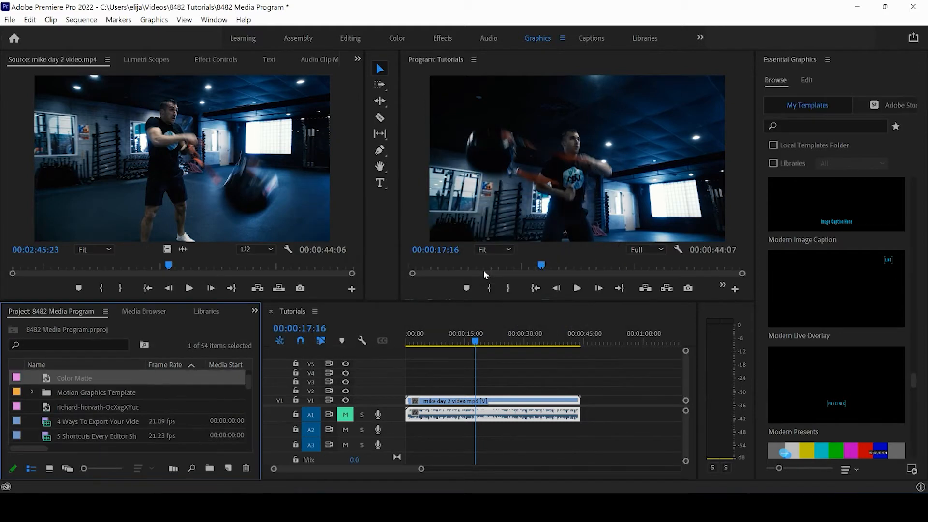
left_click_drag(77, 377, 579, 372)
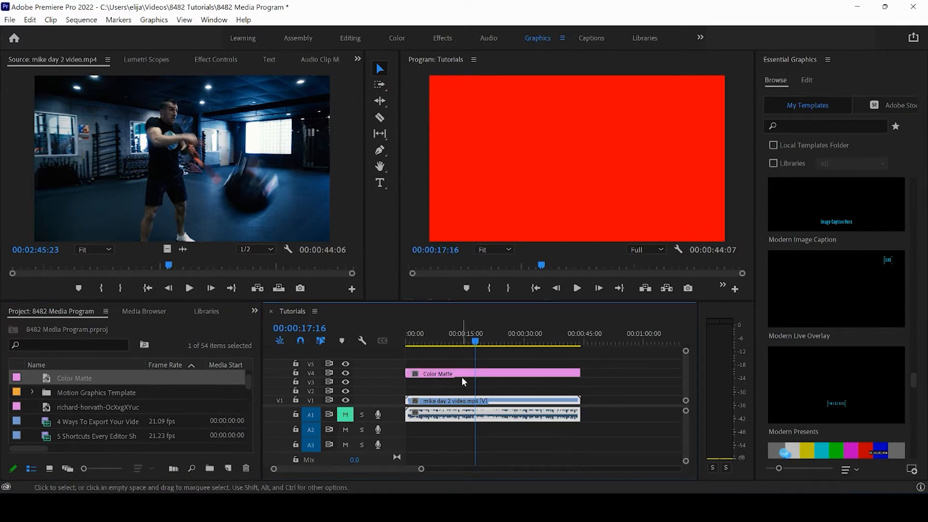
- Create a 3840 x 2160 black video at 24 fps and place it on track V3 across the whole clip
left_click(230, 468)
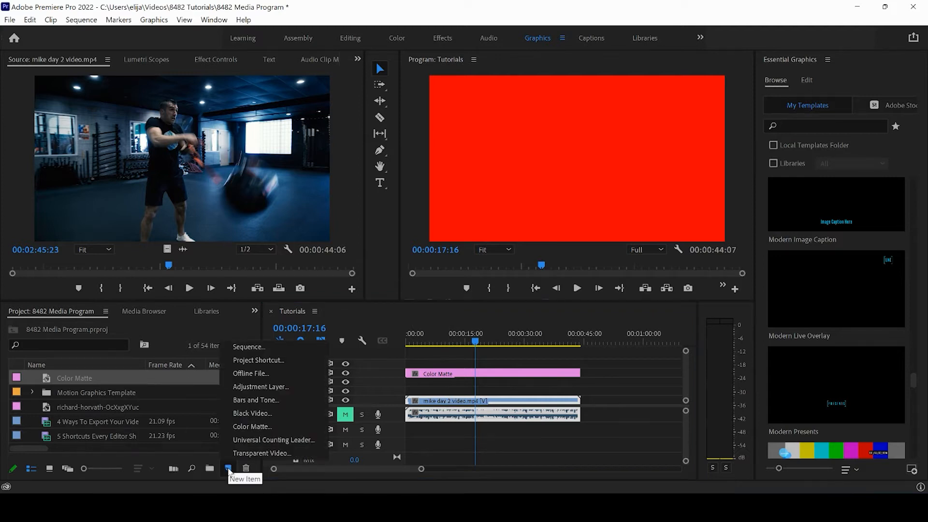
left_click(247, 413)
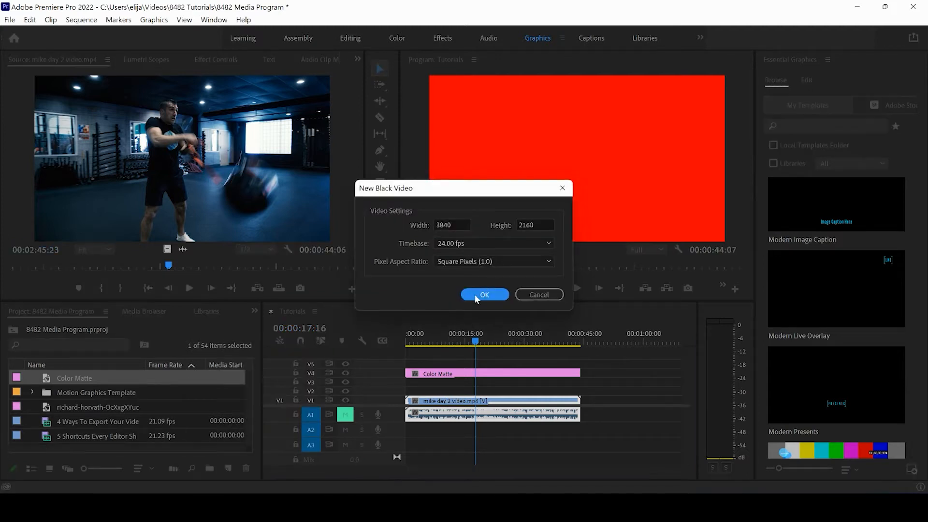
left_click(474, 293)
left_click_drag(72, 378, 580, 382)
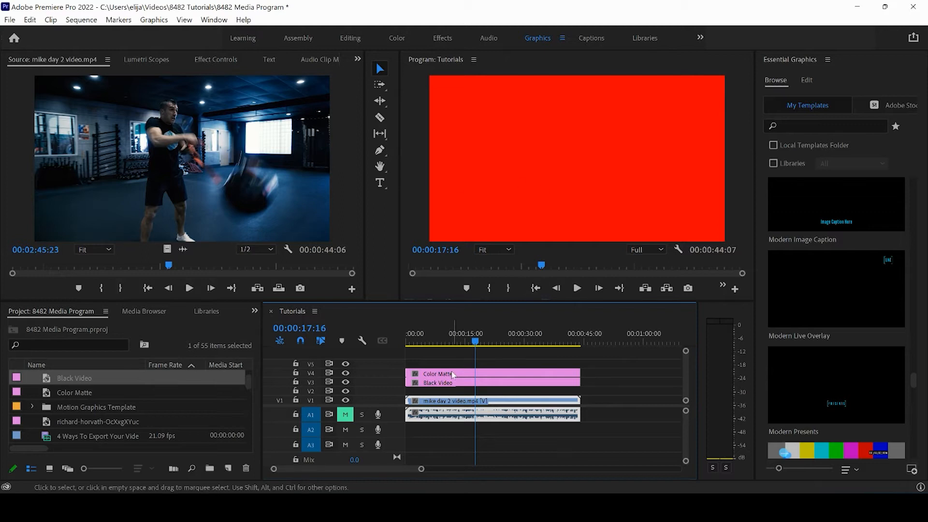
- Find the Crop video effect and apply it to the Color Matte clip on V4
left_click(441, 380)
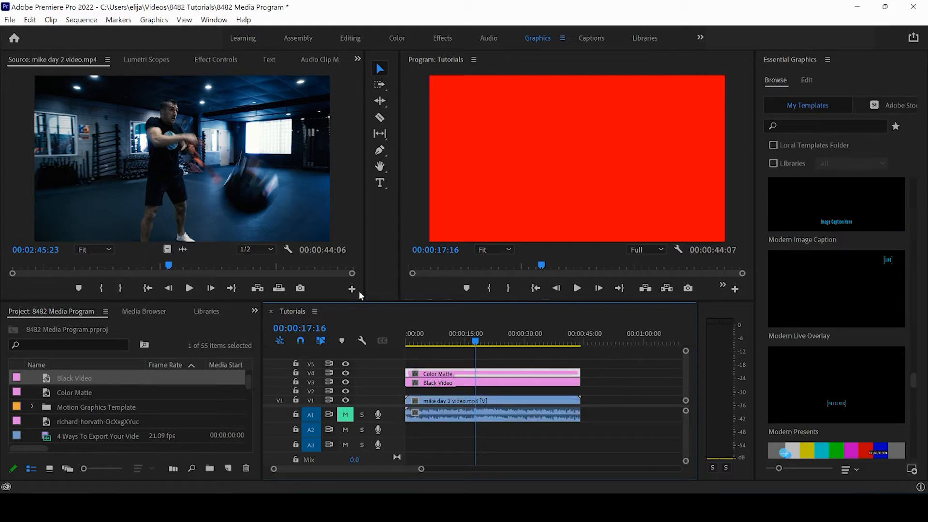
left_click(253, 310)
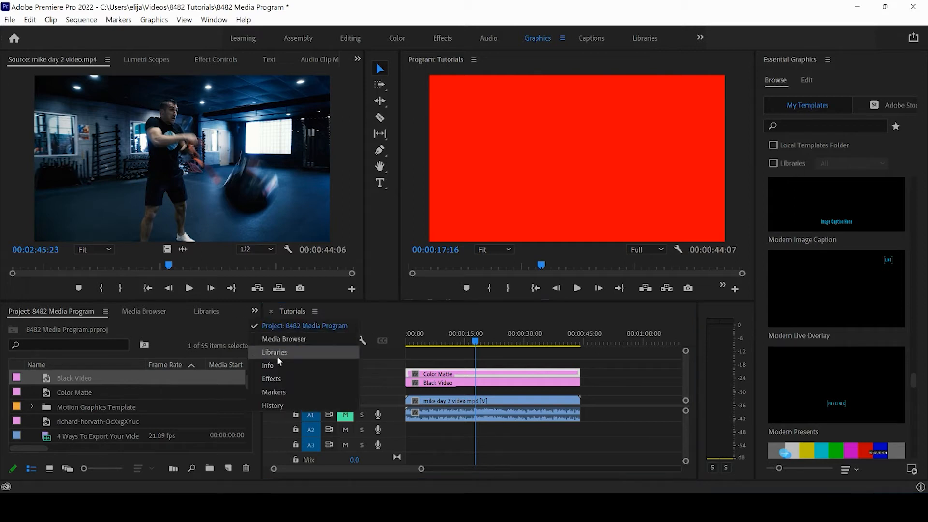
left_click(275, 377)
left_click(72, 327)
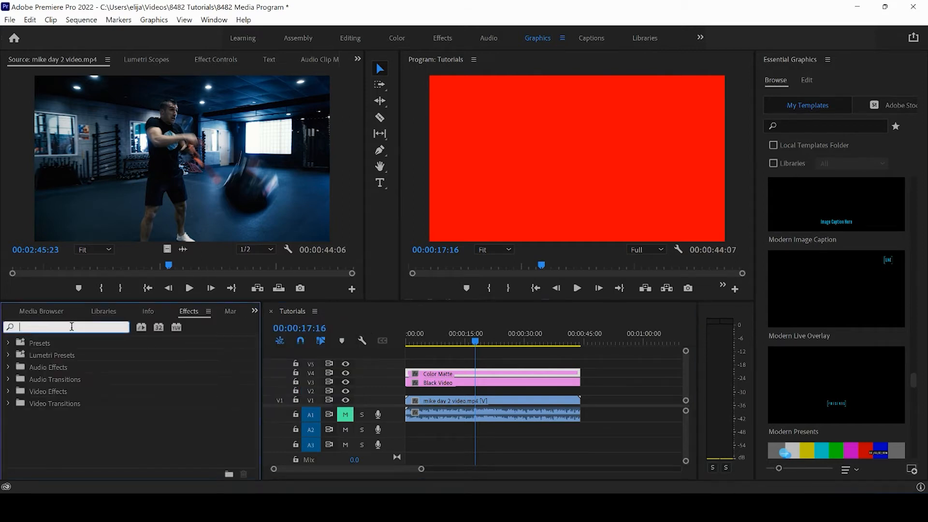
type("crop")
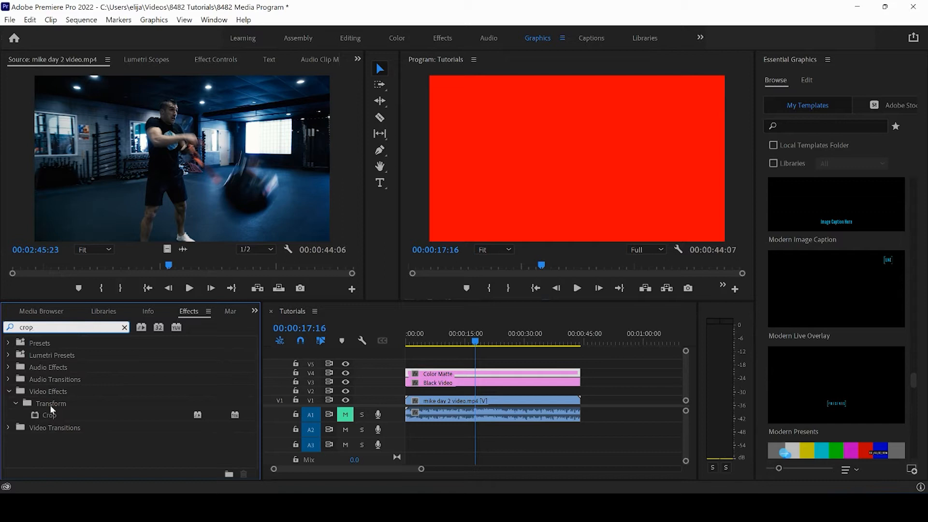
left_click_drag(45, 415, 430, 374)
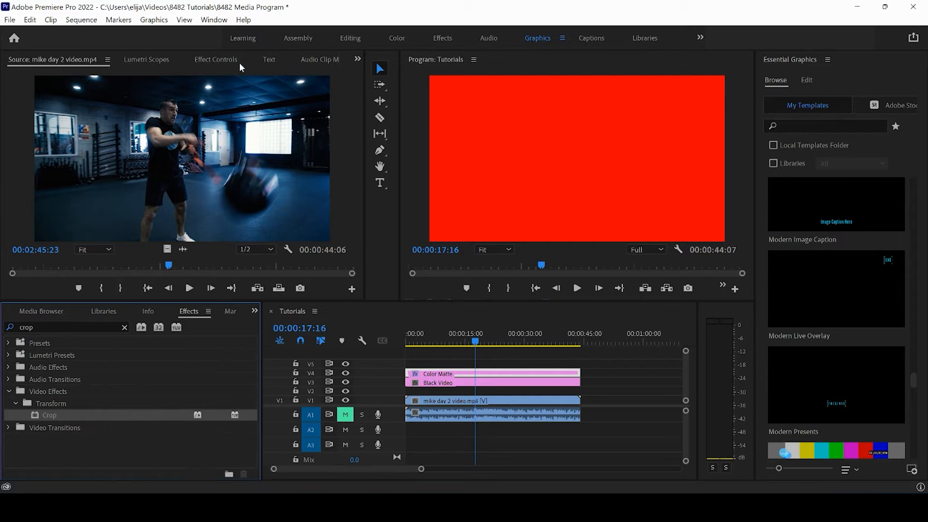
- Set the bottom crop of the Color Matte clip to 5%
left_click(227, 60)
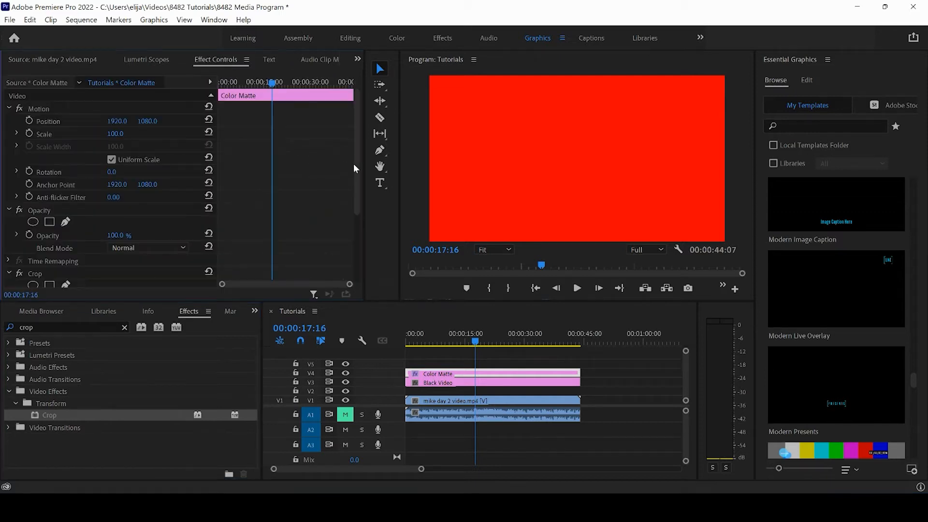
left_click_drag(358, 167, 356, 243)
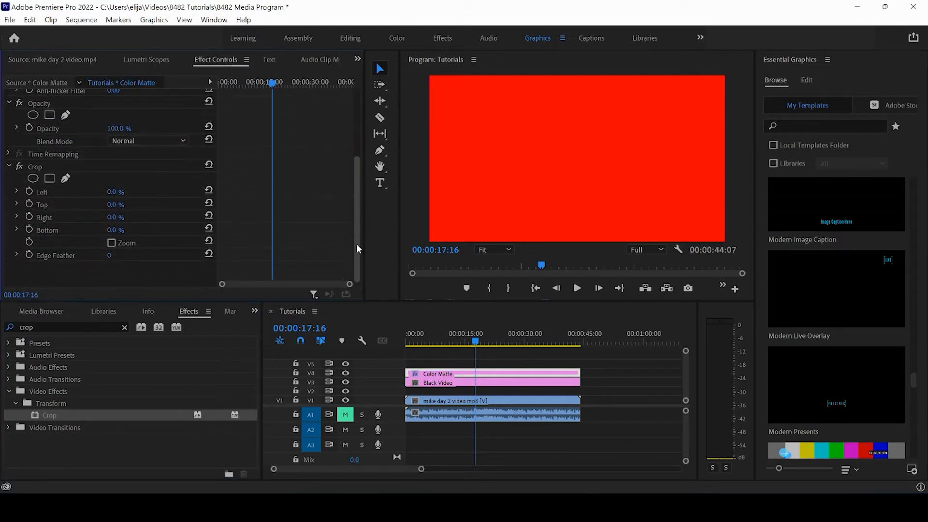
left_click(124, 226)
type("5")
key("Return")
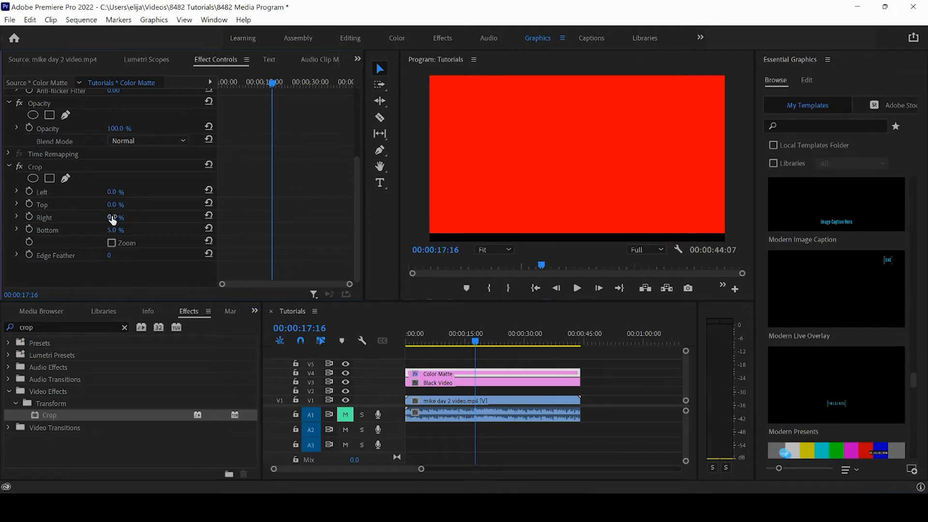
- Set the top crop of the Color Matte clip to 90%
left_click(123, 204)
type("90")
key("Return")
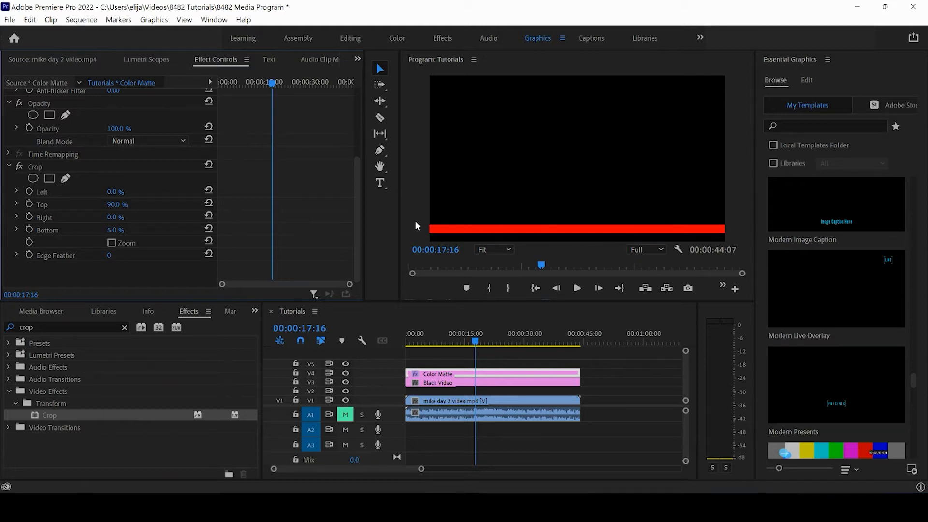
- Set the top crop of the Color Matte clip to 93% to leave a thin red bar
left_click(114, 206)
type("93")
key("Return")
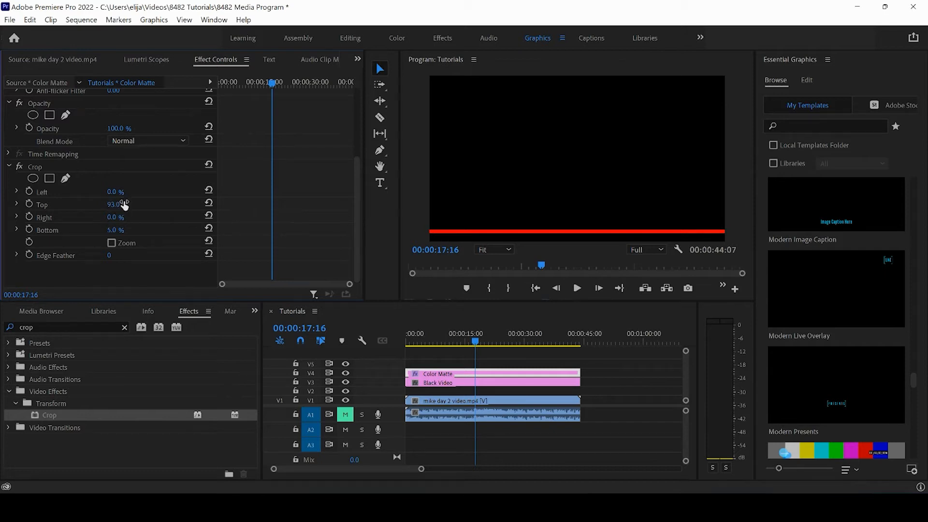
- Copy the Crop effect from the Color Matte and paste it onto the Black Video clip on V3
left_click(64, 166)
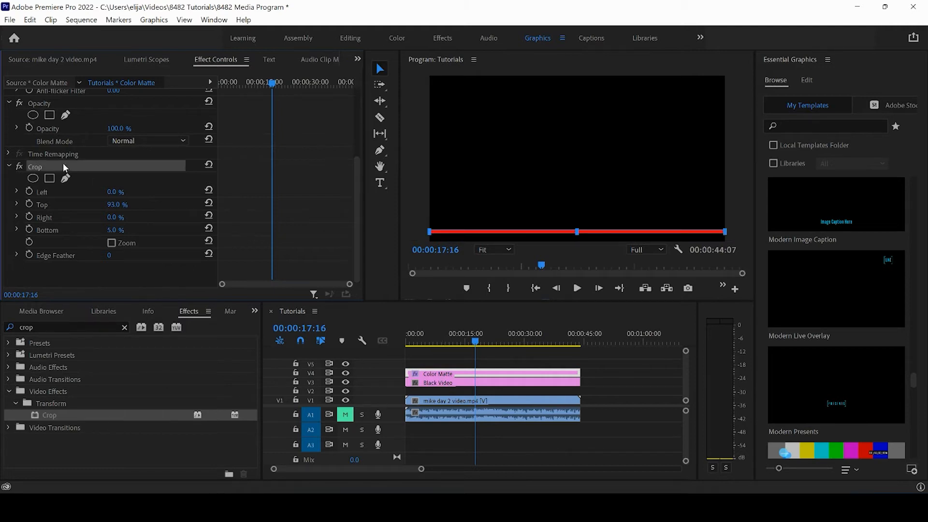
left_click(434, 383)
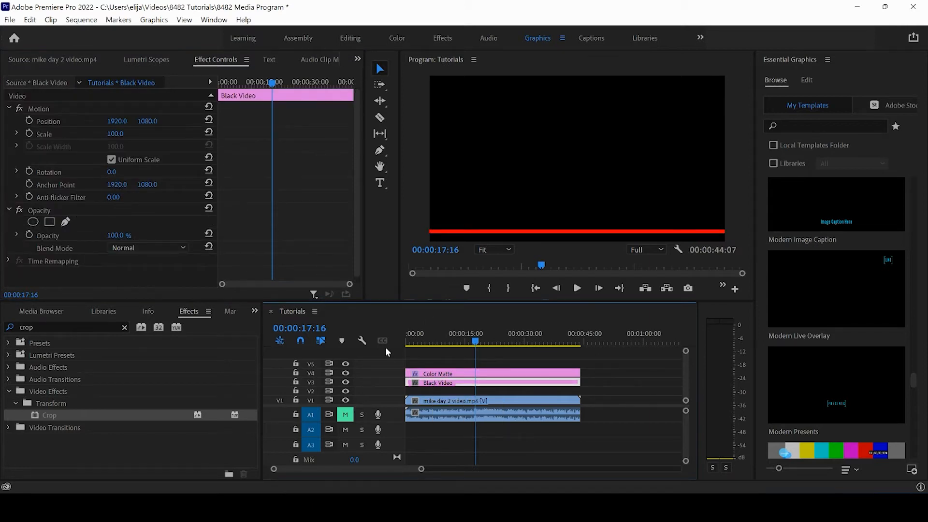
key("ctrl+v")
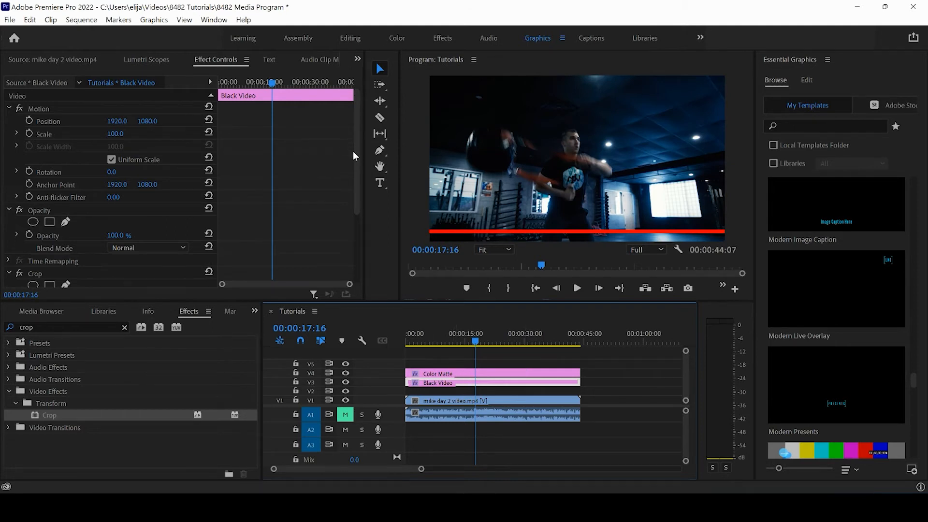
left_click_drag(356, 160, 361, 241)
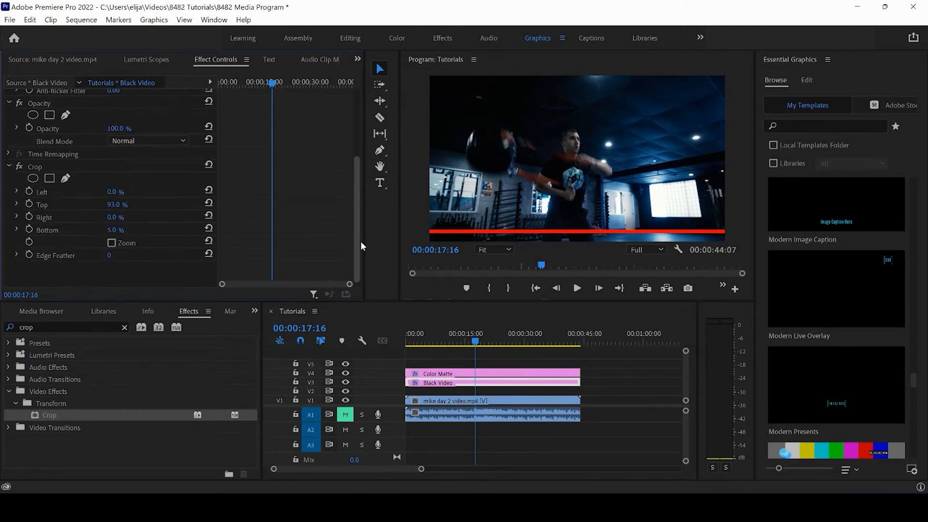
- Turn on keyframing for the Scale and Position of the Color Matte clip
left_click(493, 375)
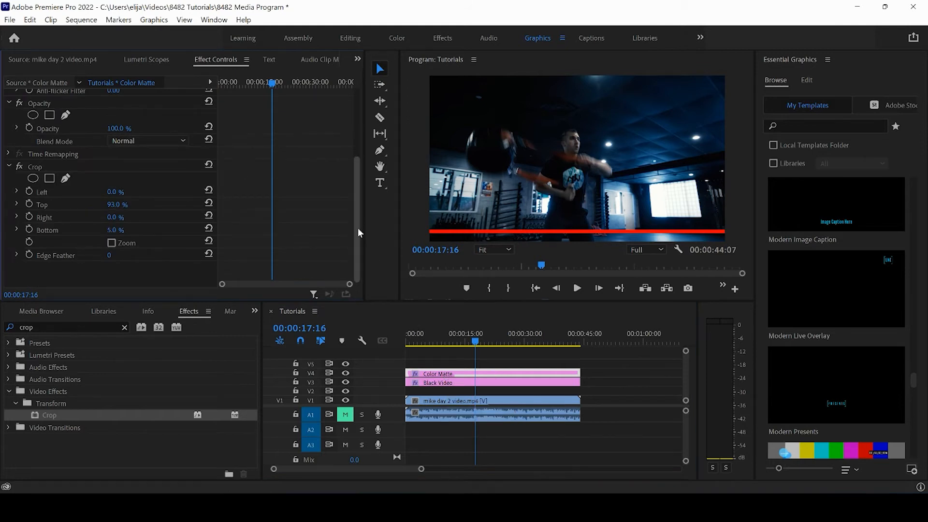
left_click_drag(357, 228, 355, 87)
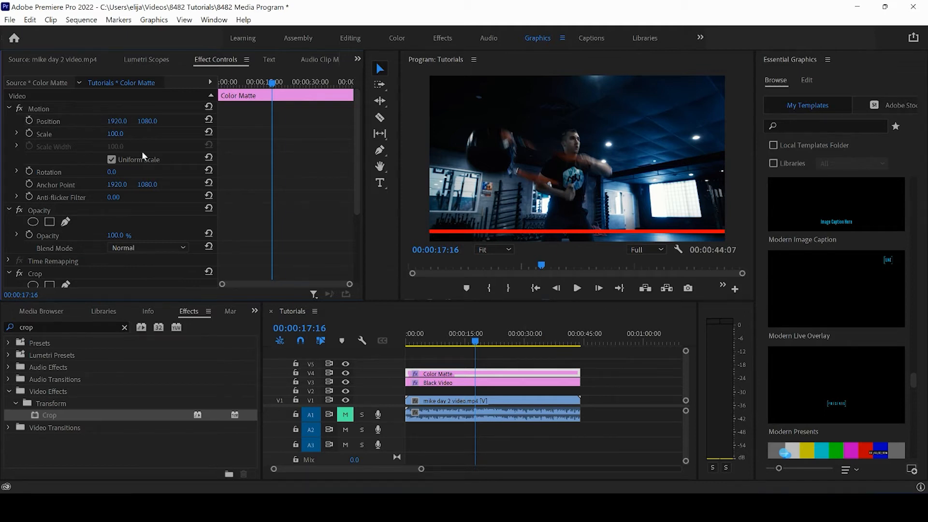
left_click_drag(559, 364, 576, 381)
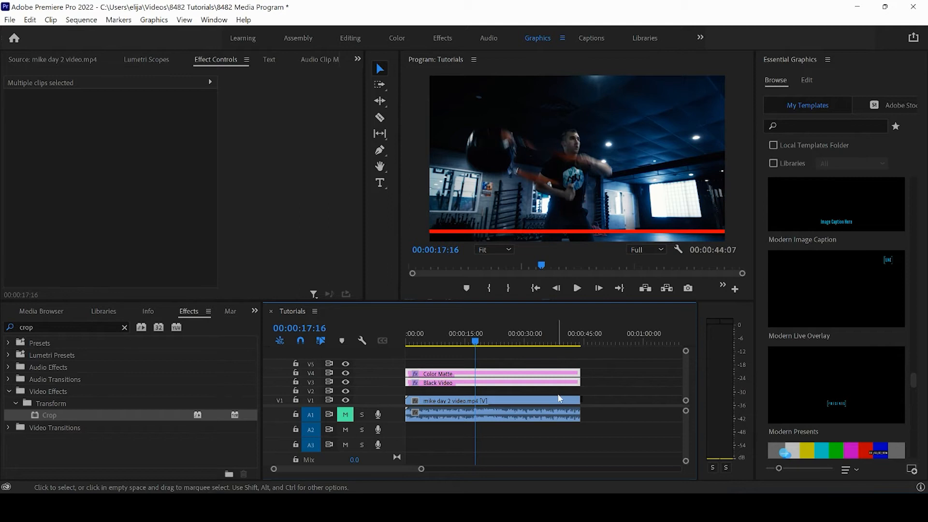
left_click(515, 355)
left_click(504, 372)
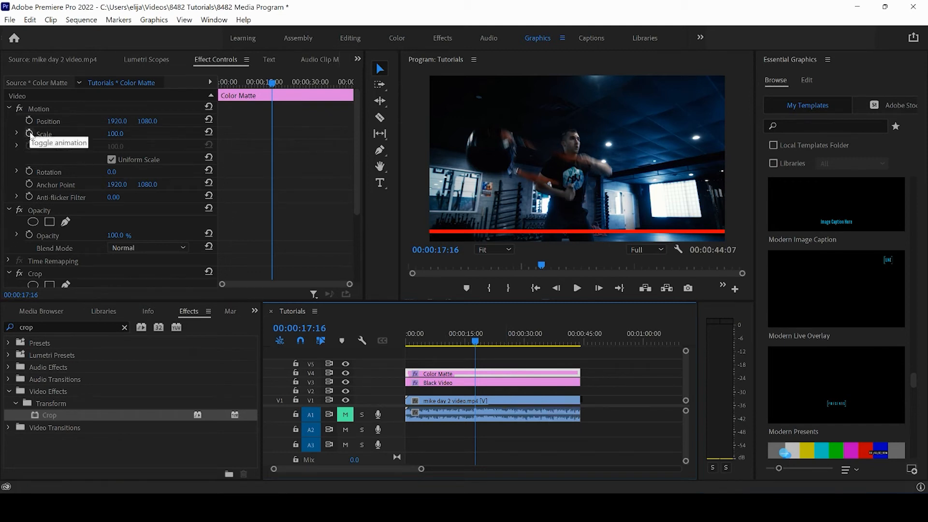
left_click(29, 132)
left_click(30, 120)
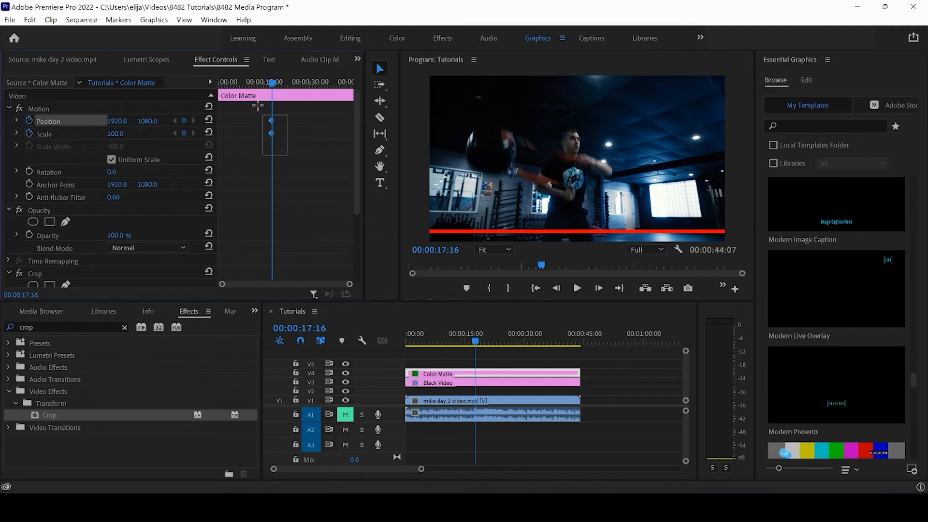
- Move the Color Matte's Position and Scale keyframes to the end of the clip
left_click_drag(271, 121, 439, 118)
left_click_drag(485, 341, 580, 339)
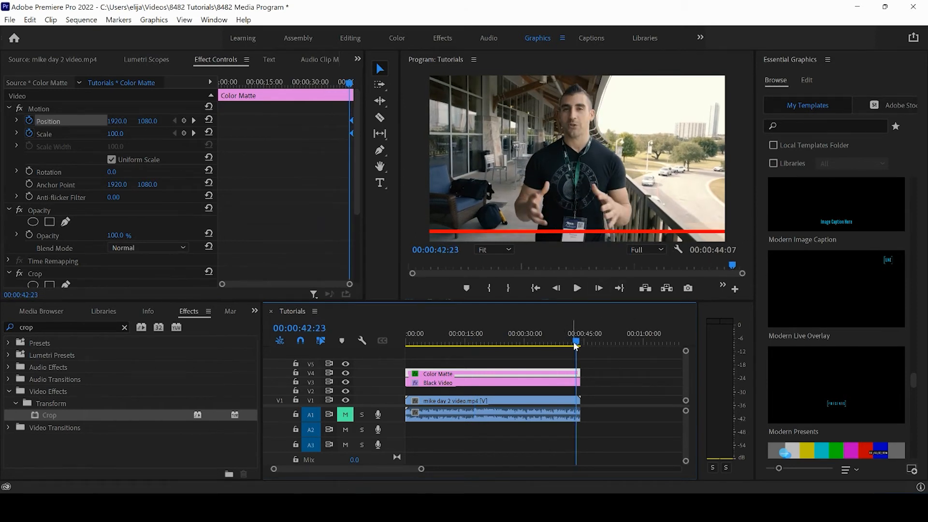
left_click_drag(575, 342, 439, 347)
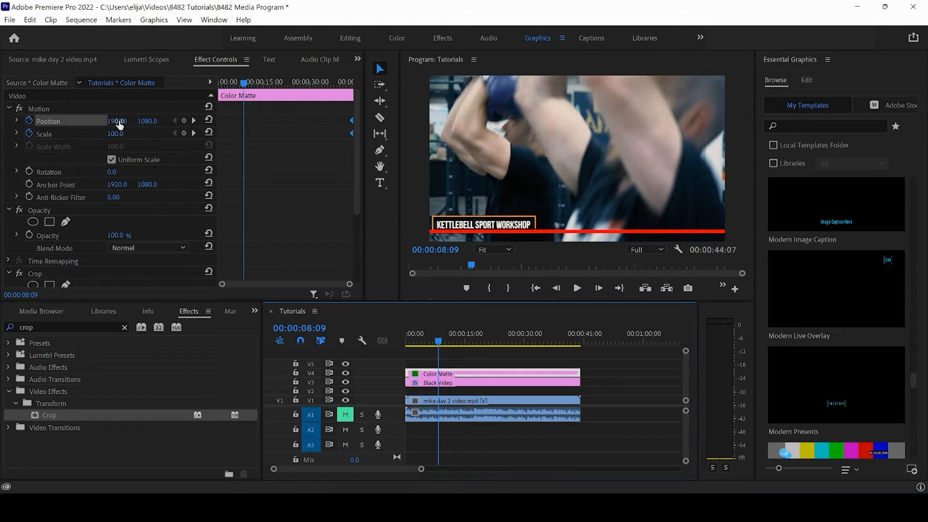
- Set the Color Matte's horizontal Position to -1920 and move that keyframe to the start of the clip
left_click_drag(118, 121, 63, 124)
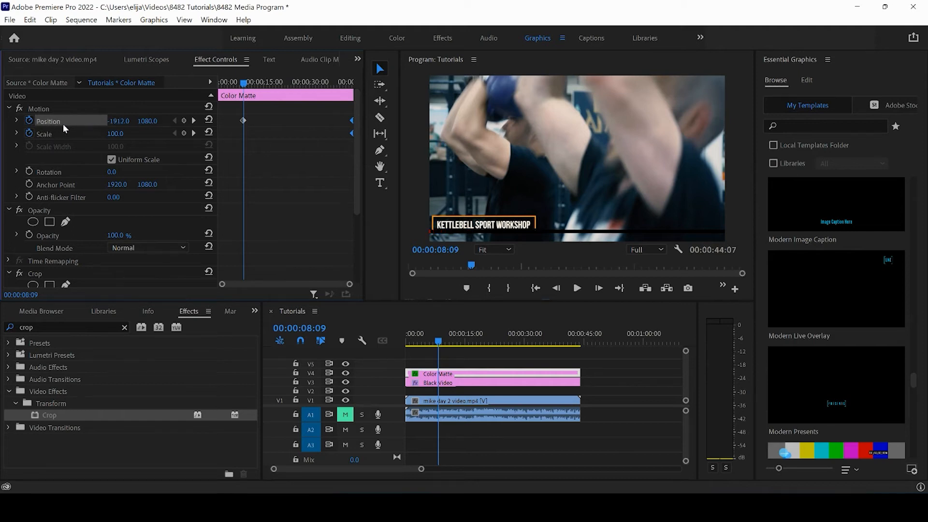
left_click(121, 118)
left_click_drag(244, 121, 155, 119)
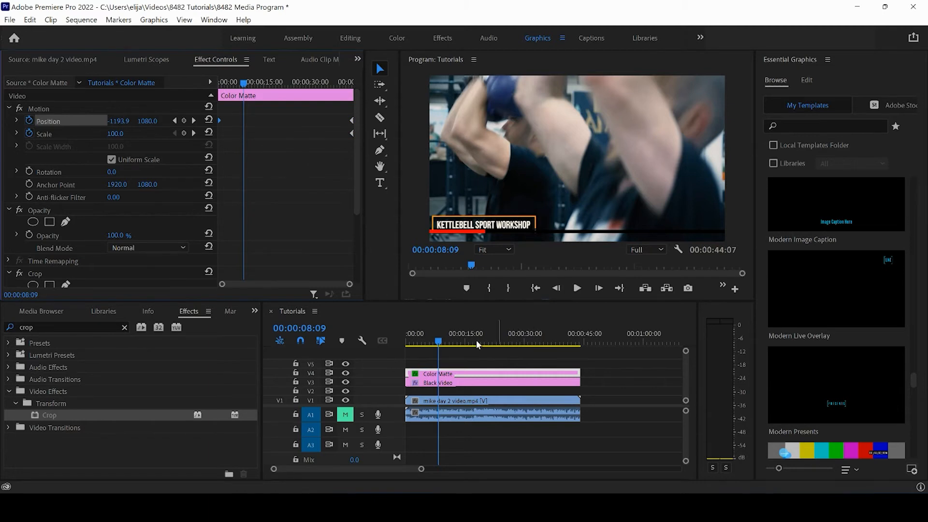
- Play the sequence from the beginning and scrub through it to check the progress bar animation
left_click_drag(434, 336, 364, 336)
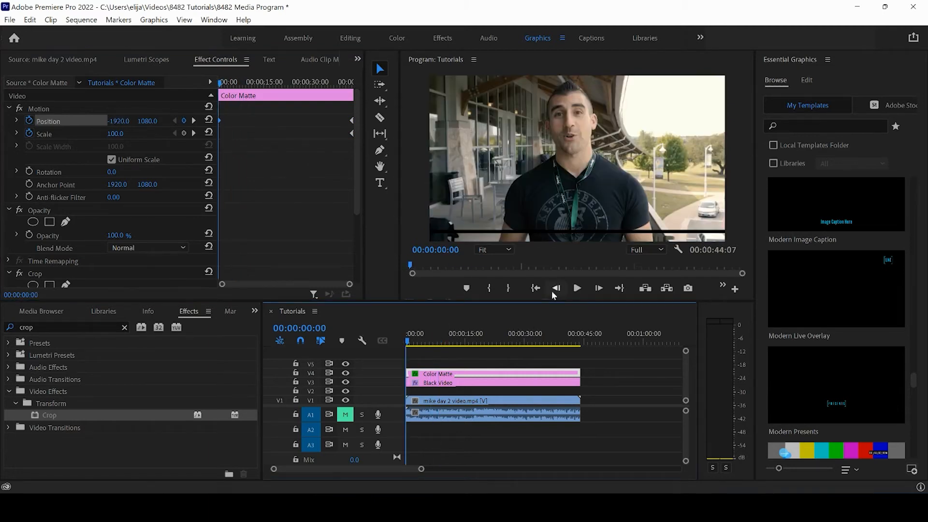
left_click(579, 287)
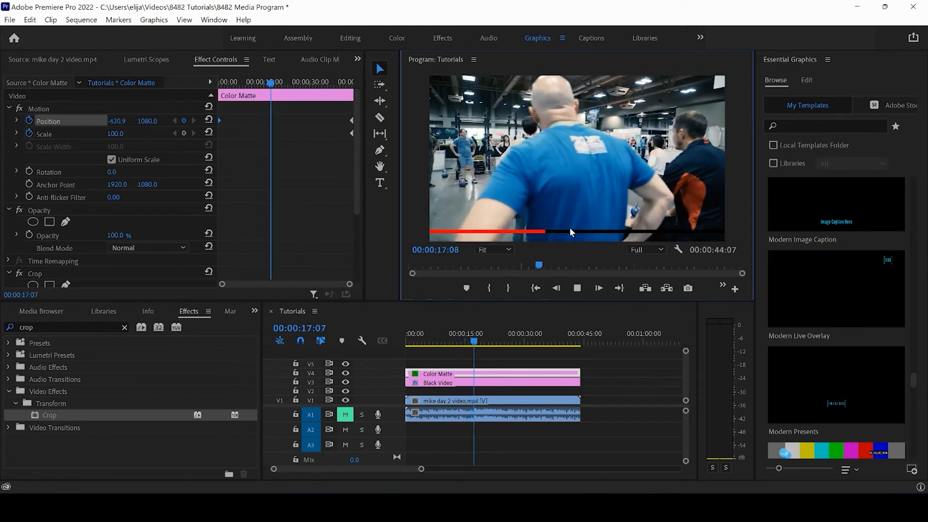
left_click_drag(551, 341, 495, 342)
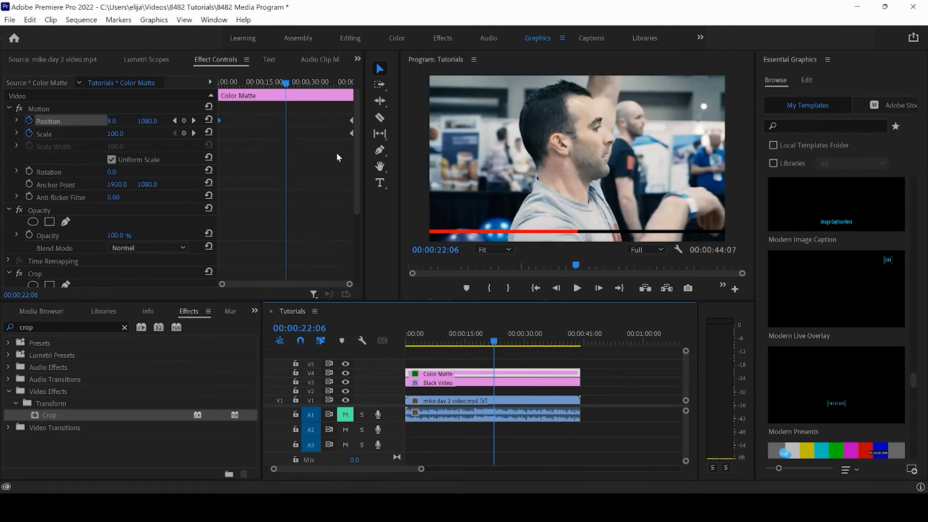
- Set the Color Matte's top crop to 90% and replace the Black Video clip's Crop effect with a copy of it
left_click_drag(358, 174, 353, 258)
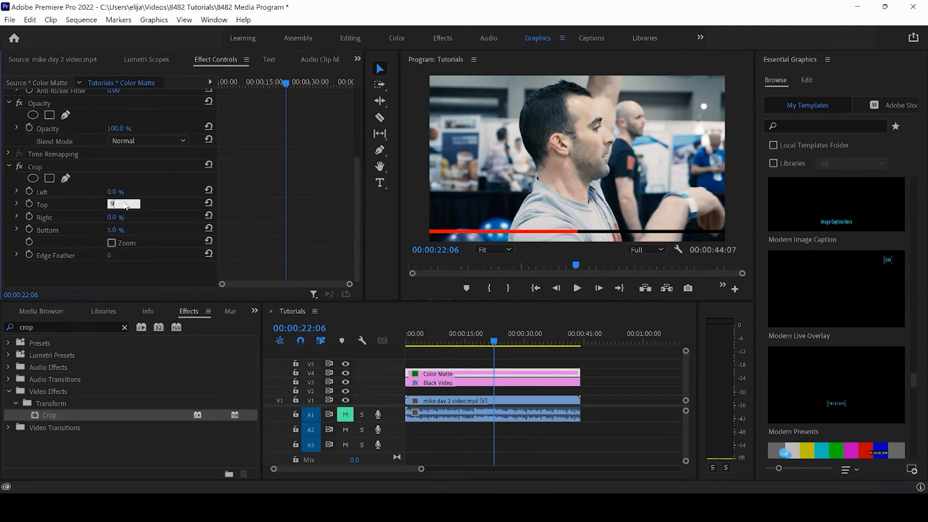
key("Return")
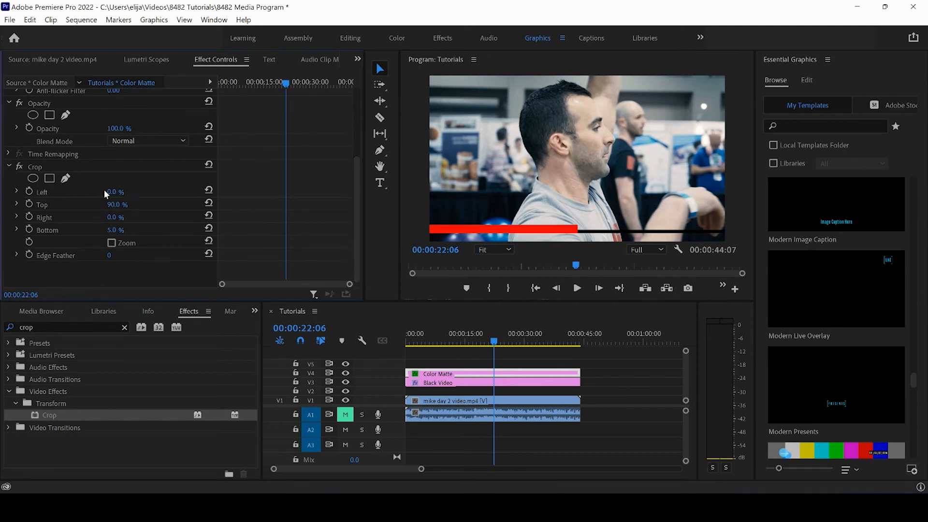
left_click(50, 167)
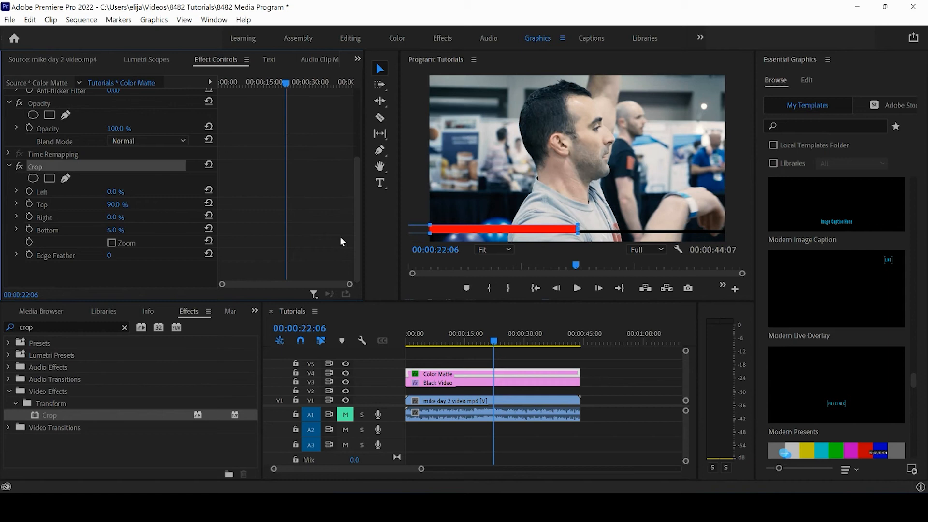
left_click(427, 382)
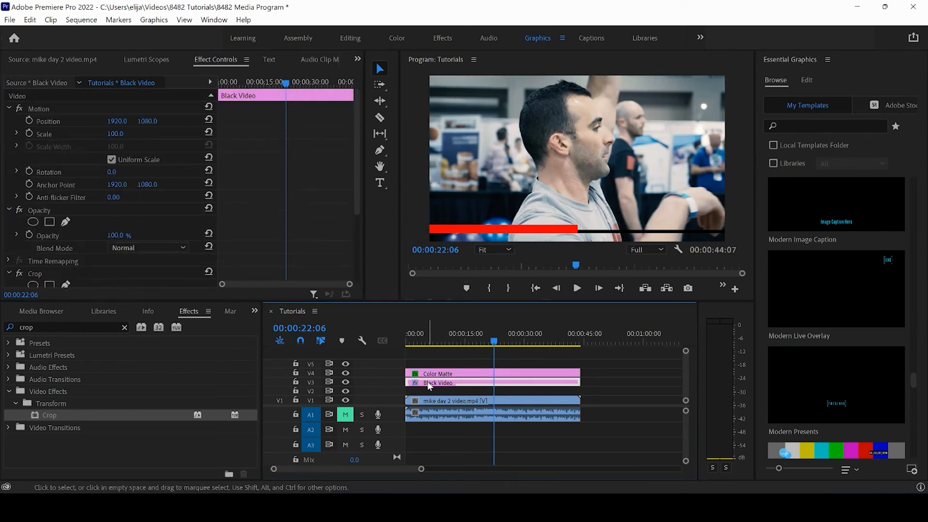
left_click_drag(358, 202, 352, 270)
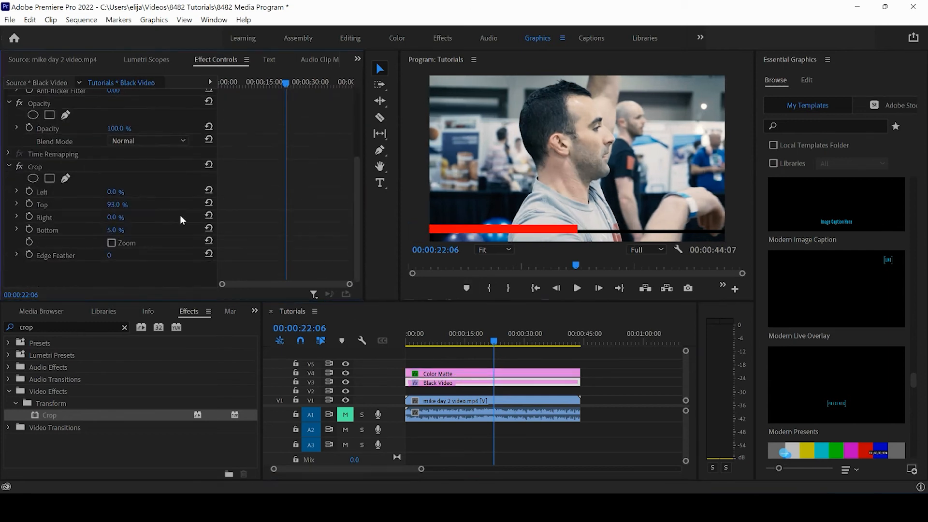
left_click(33, 166)
key("Delete")
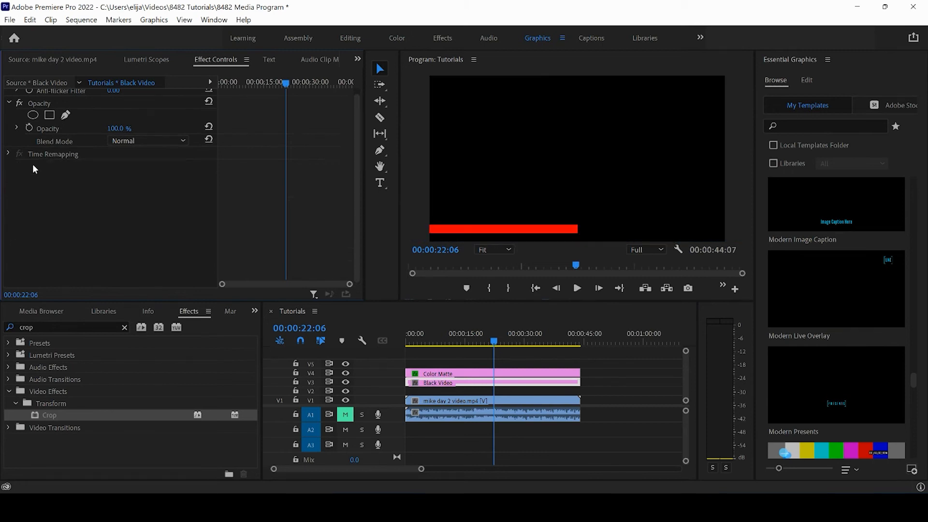
key("ctrl+z")
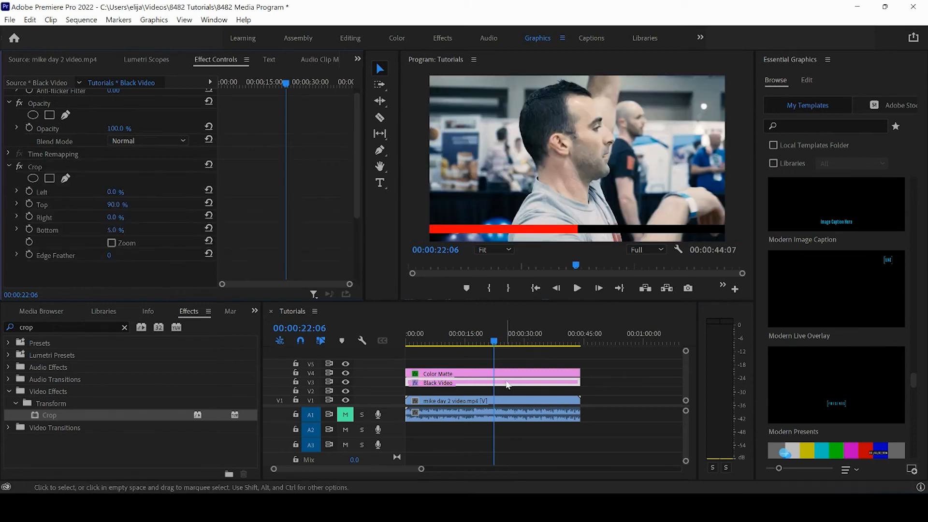
- Scrub through the timeline to check the thicker progress bar over the video
mouse_move(530, 337)
left_mouse_down()
mouse_move(556, 336)
mouse_move(422, 330)
mouse_move(532, 338)
left_mouse_up()
left_click_drag(477, 358, 491, 385)
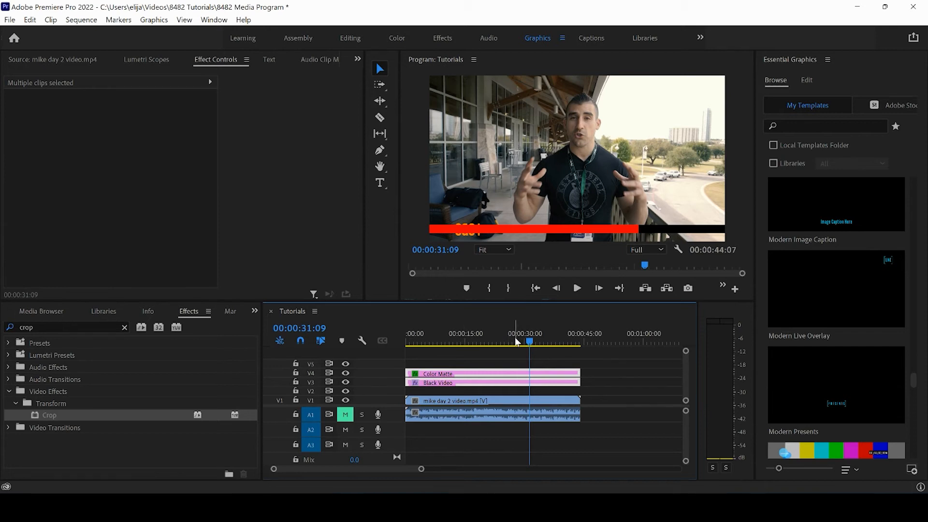
left_click_drag(514, 337, 474, 341)
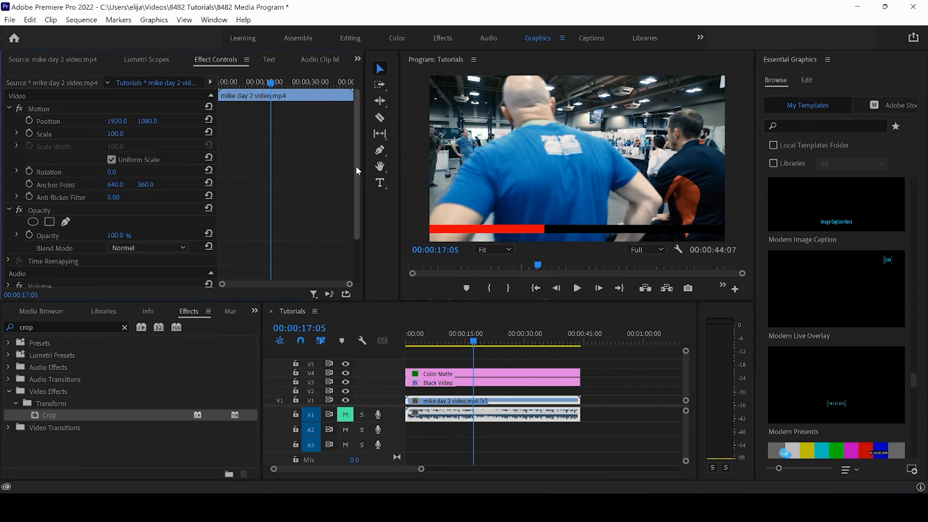
- Try to raise the red bar by setting the Color Matte's vertical Position to 637 partway through the clip, and undo it
left_click(434, 376)
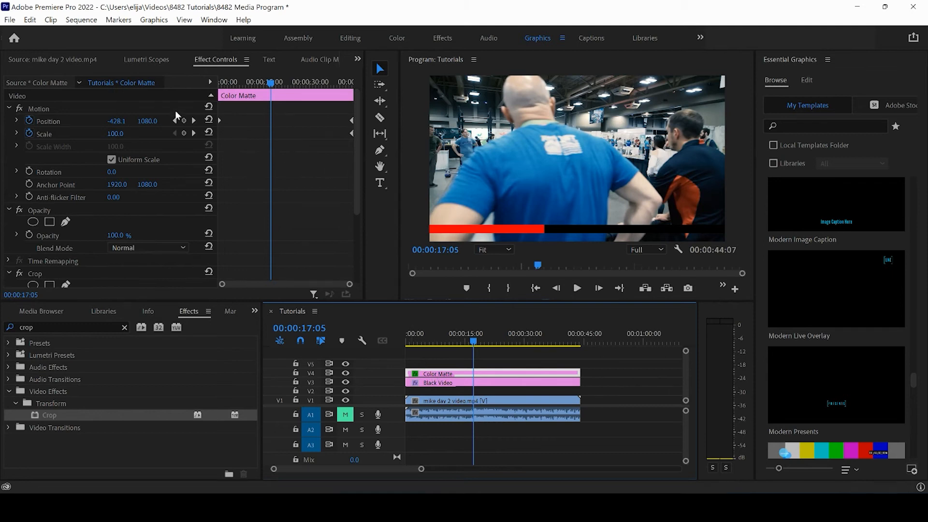
left_click(219, 120)
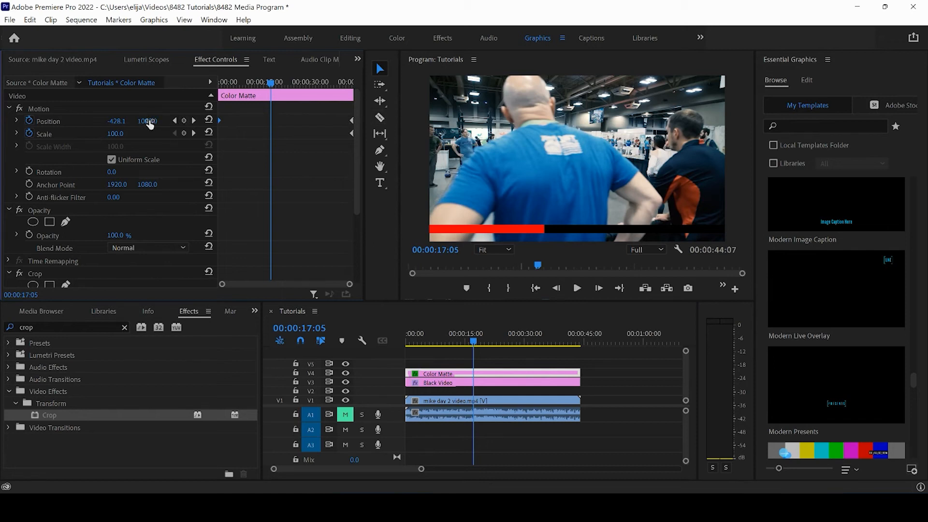
left_click_drag(150, 121, 61, 138)
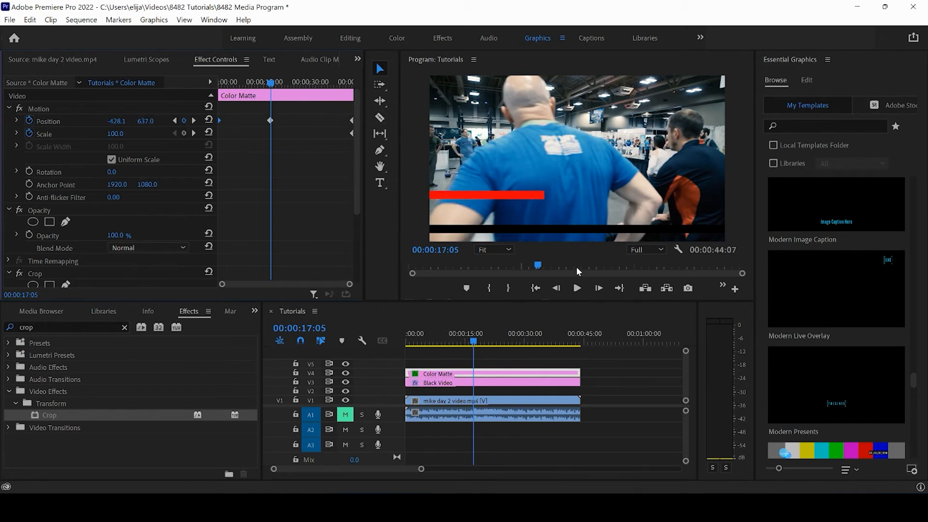
left_click_drag(474, 341, 494, 386)
key("ctrl+z")
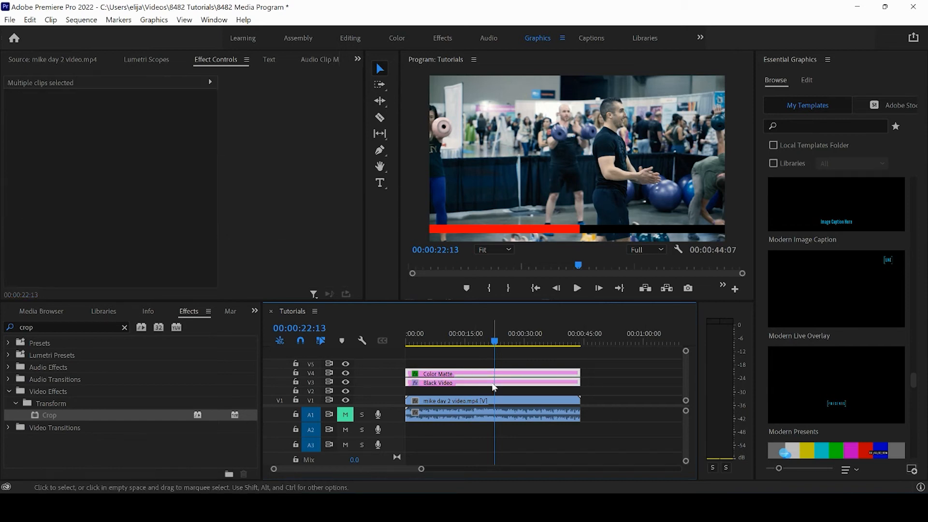
- Nest the Color Matte and Black Video clips together into one sequence with the default name
right_click(465, 384)
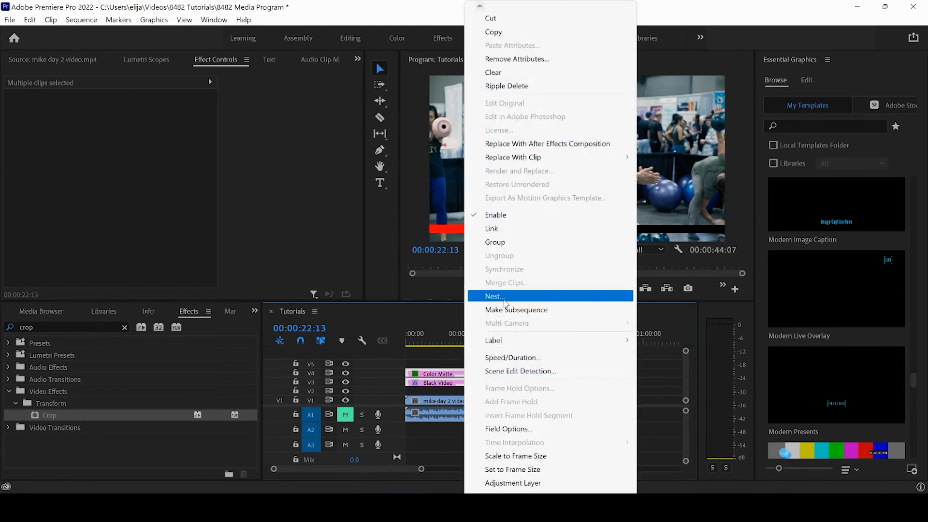
left_click(476, 296)
left_click(446, 264)
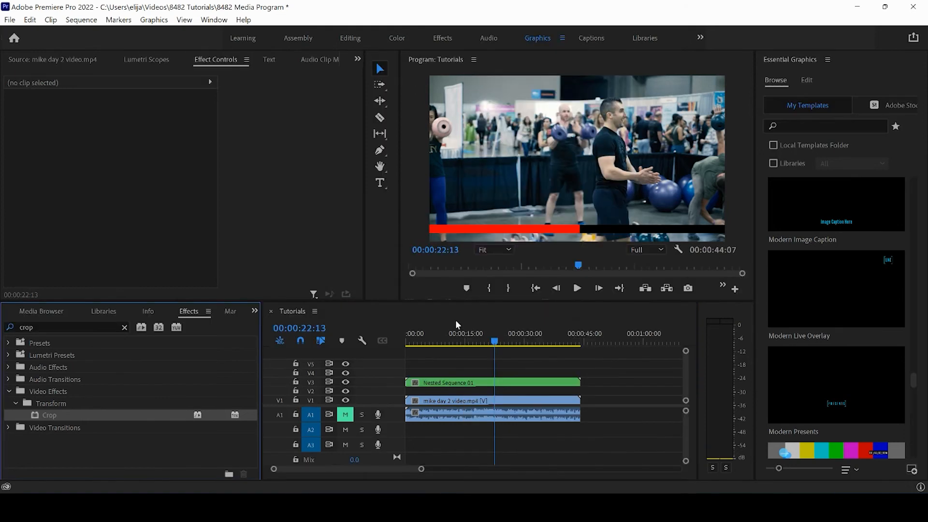
- Move the nested progress bar to the frame's lower edge with a vertical Position of 1193 and preview it
left_click(461, 383)
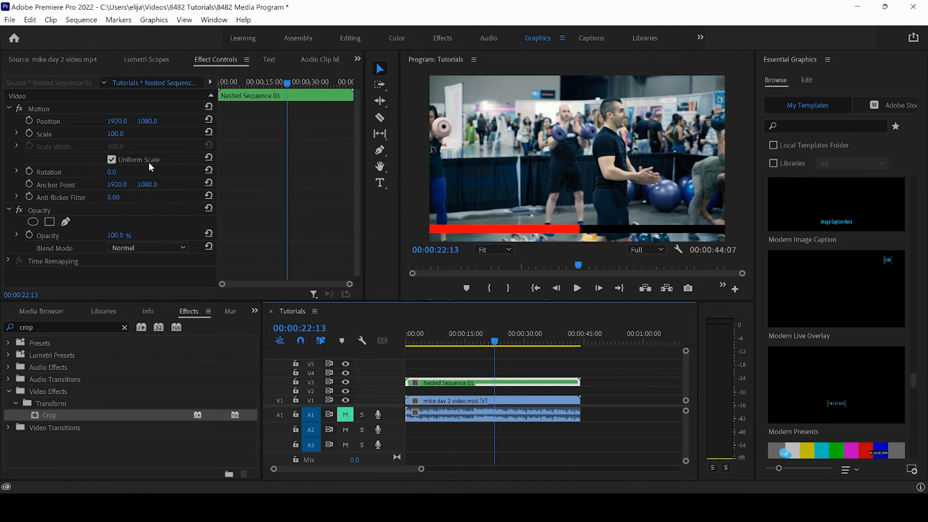
left_click_drag(147, 121, 111, 150)
left_click_drag(443, 75, 510, 54)
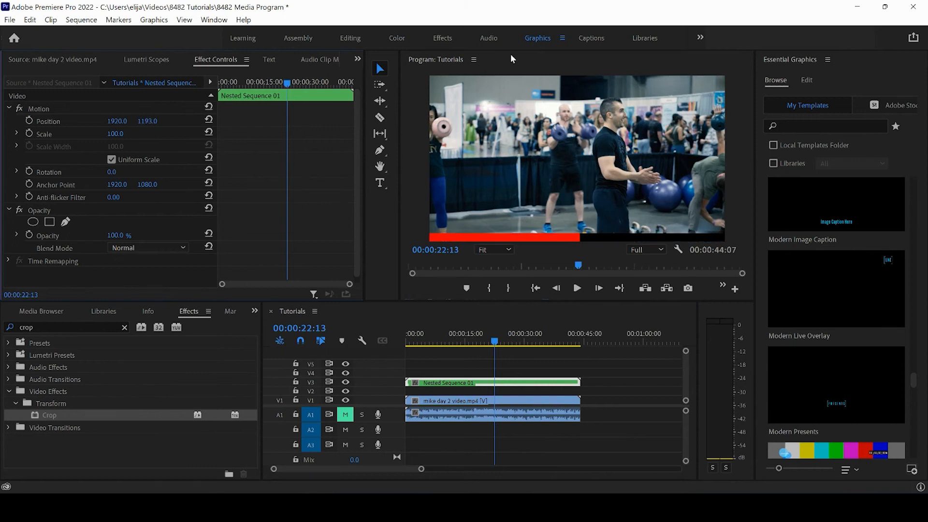
left_click(580, 289)
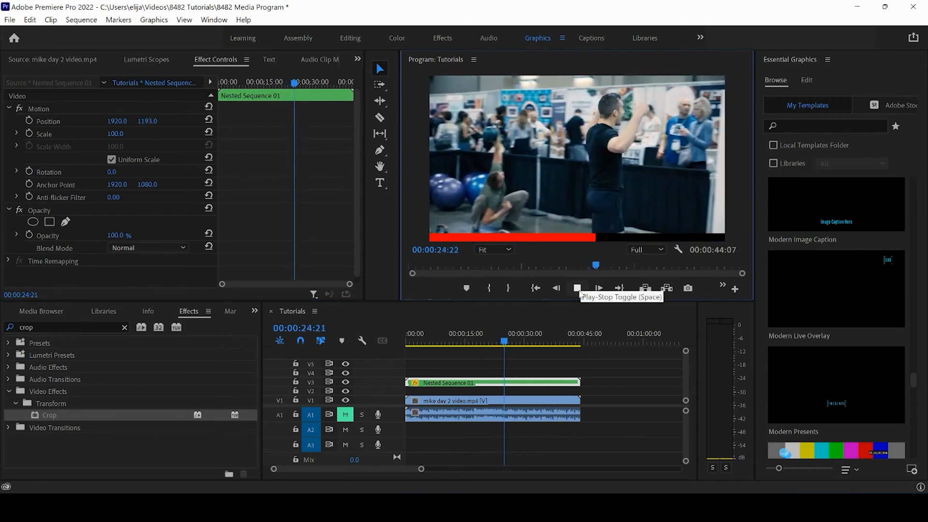
left_click(578, 289)
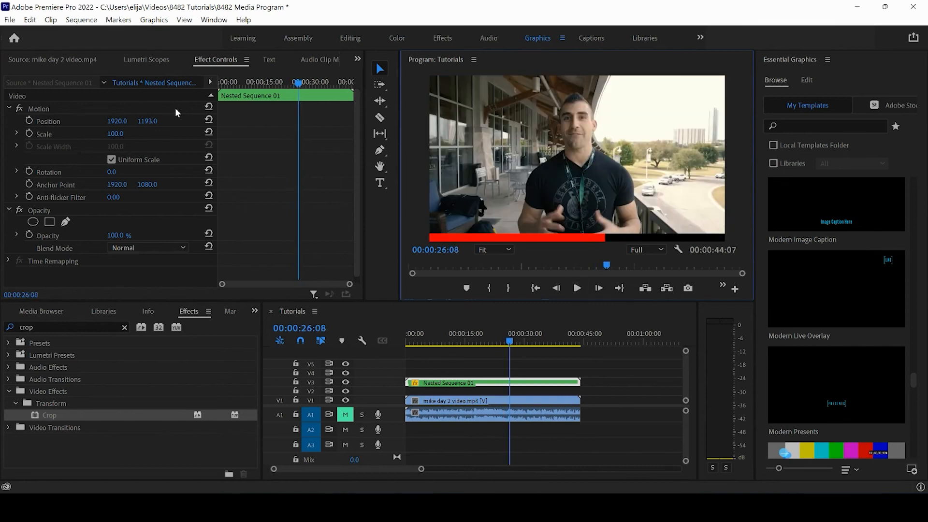
- Move the nested progress bar to the frame's upper edge with a vertical Position of -880 and preview it
left_click_drag(153, 125, 33, 146)
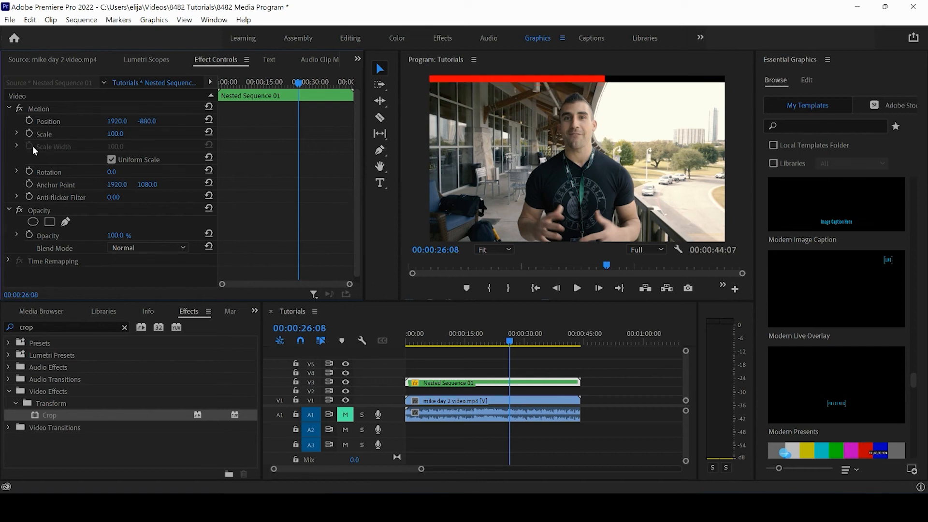
left_click(577, 289)
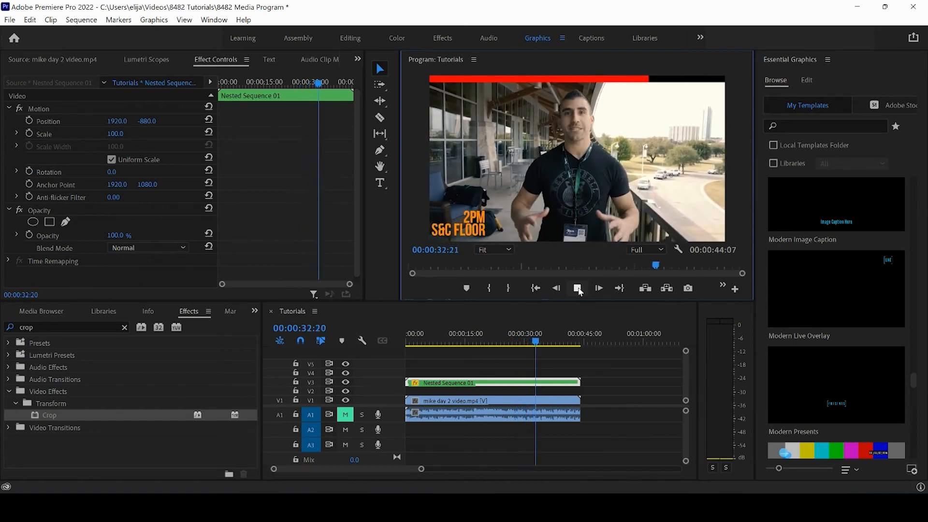
left_click(578, 289)
- Create a new sequence named IG with a frame size of 1080 by 1080
left_click(9, 20)
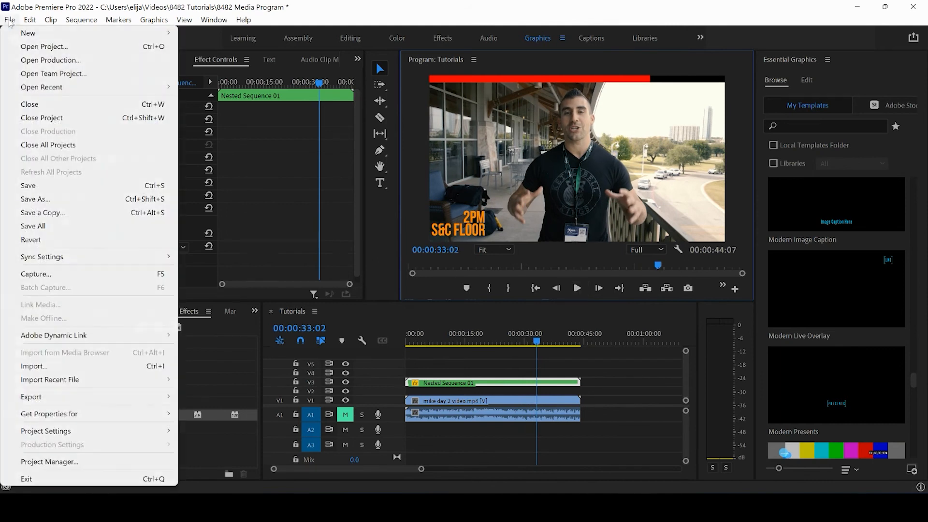
mouse_move(50, 39)
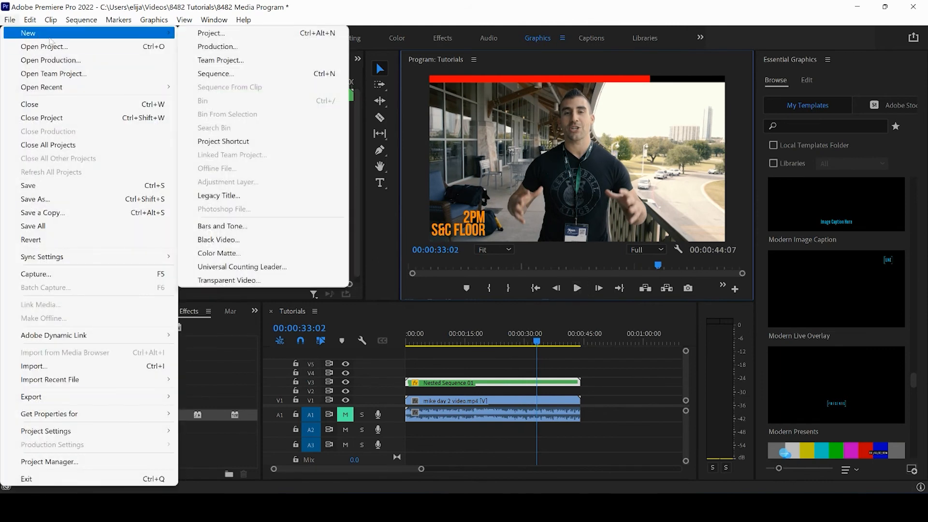
left_click(215, 73)
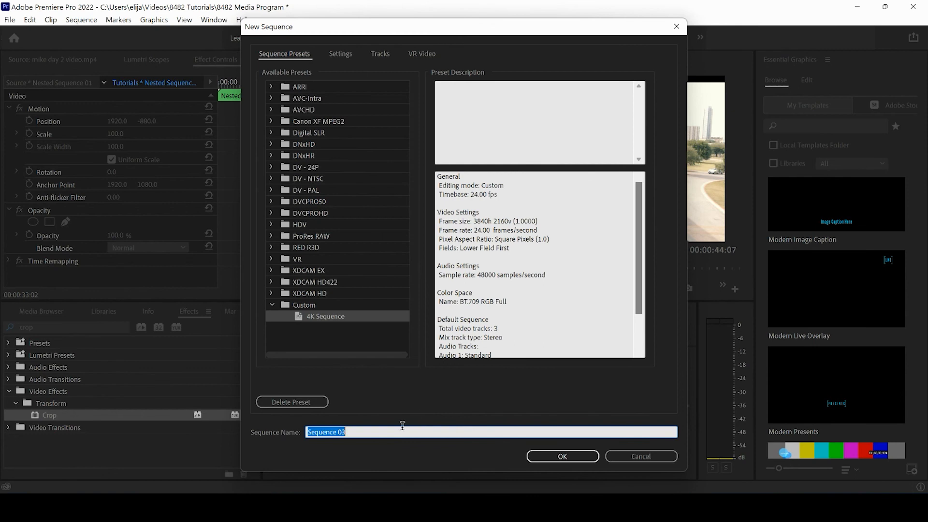
left_click(344, 54)
left_click(383, 123)
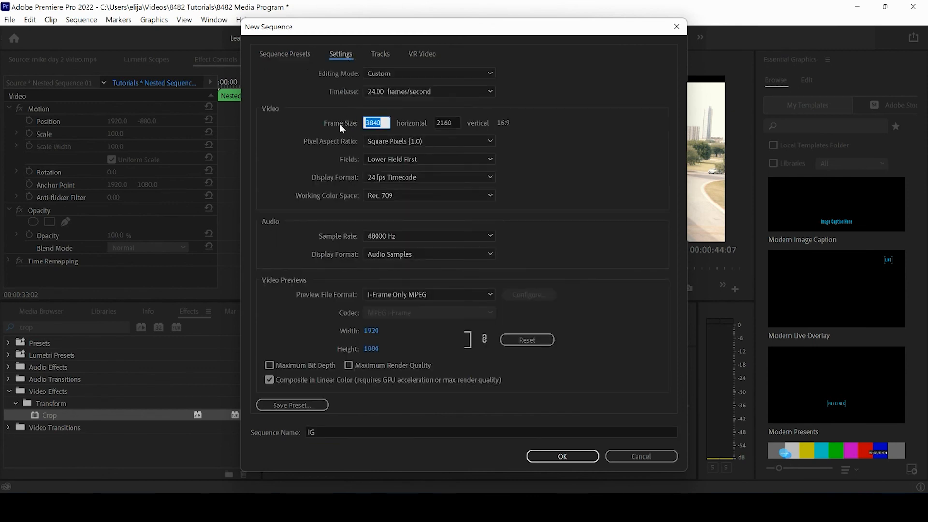
type("1080")
left_click(456, 123)
type("1080")
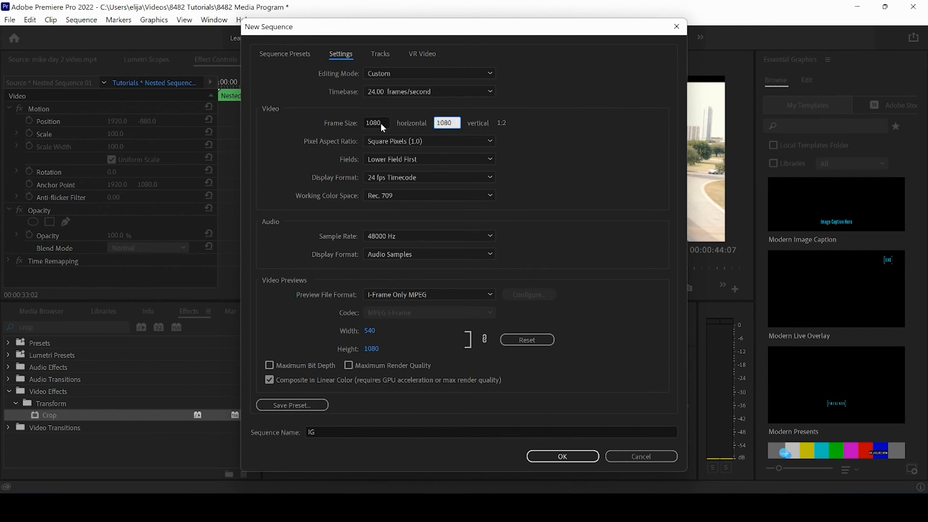
left_click(551, 456)
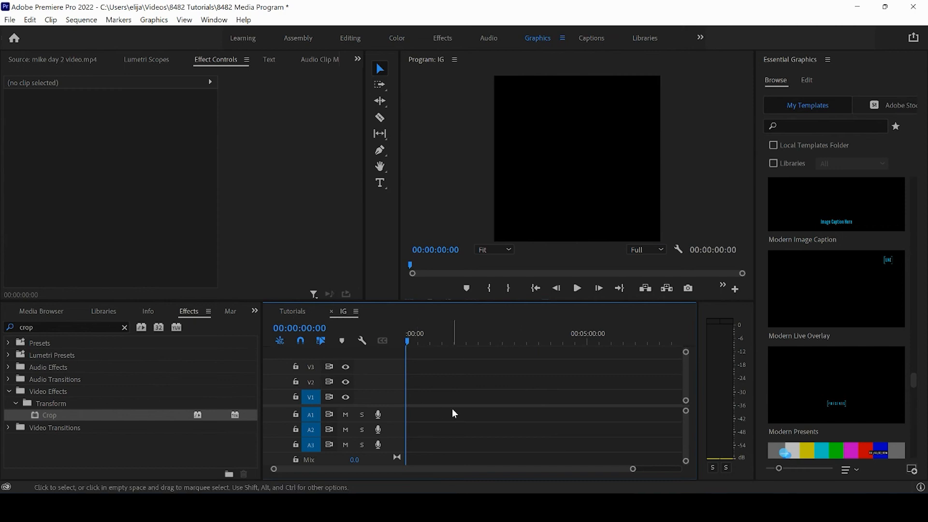
- Copy the nested progress bar and the video clip from the Tutorials sequence into the IG sequence and view them at 00:00:19:00
left_click(34, 312)
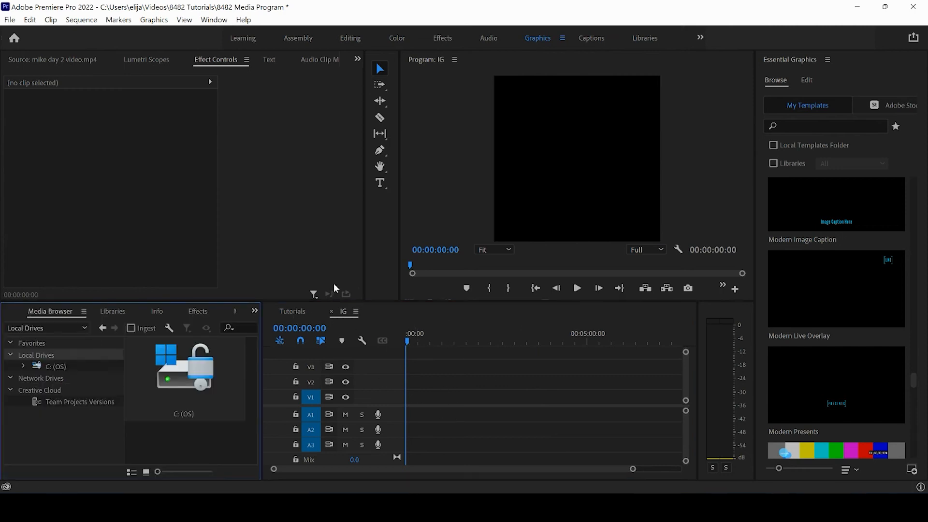
left_click(292, 313)
left_click_drag(436, 355, 476, 420)
left_click(343, 310)
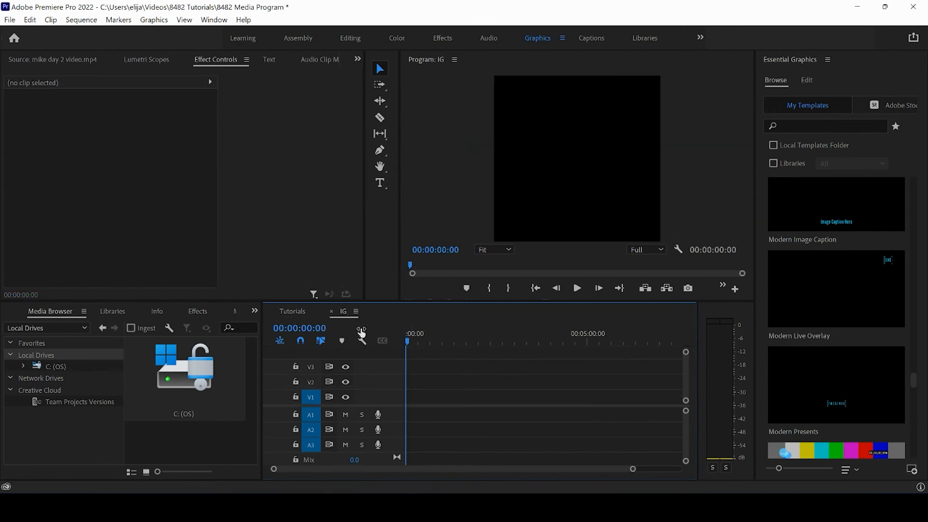
key("ctrl+v")
left_click(418, 333)
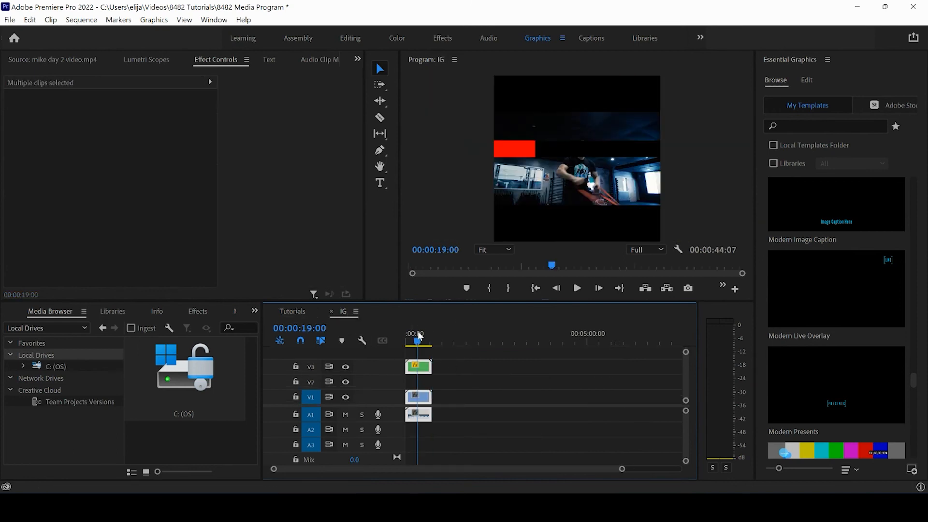
- Mute audio track A1 and scale the nested progress bar on V3 to the frame size
left_click(456, 373)
left_click(346, 415)
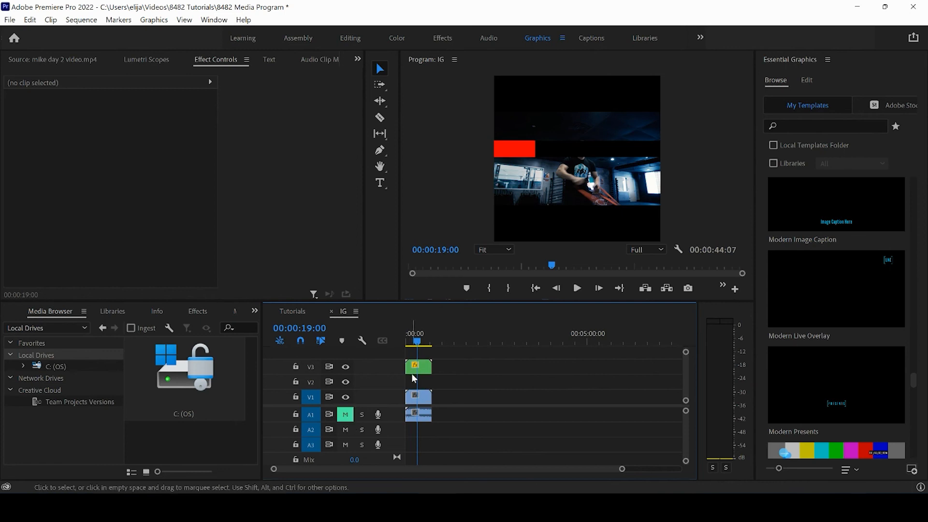
left_click(416, 372)
right_click(417, 372)
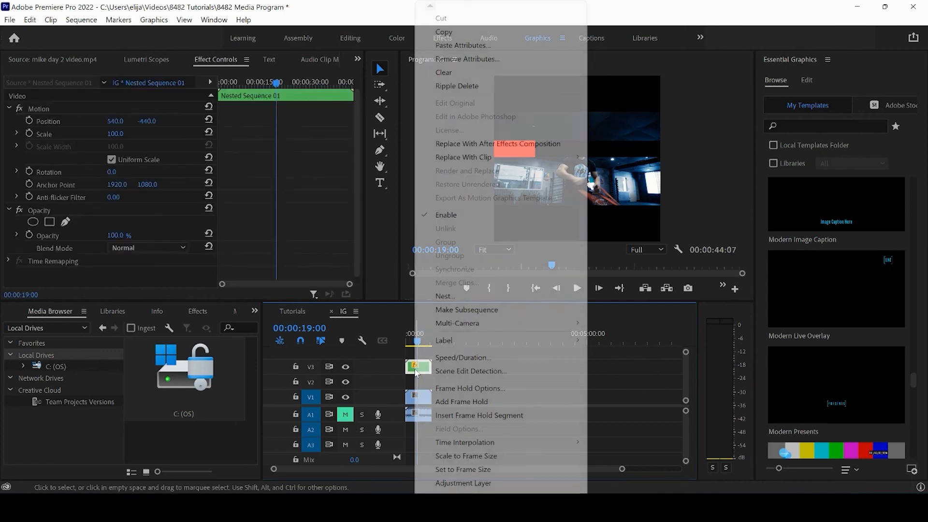
left_click(457, 454)
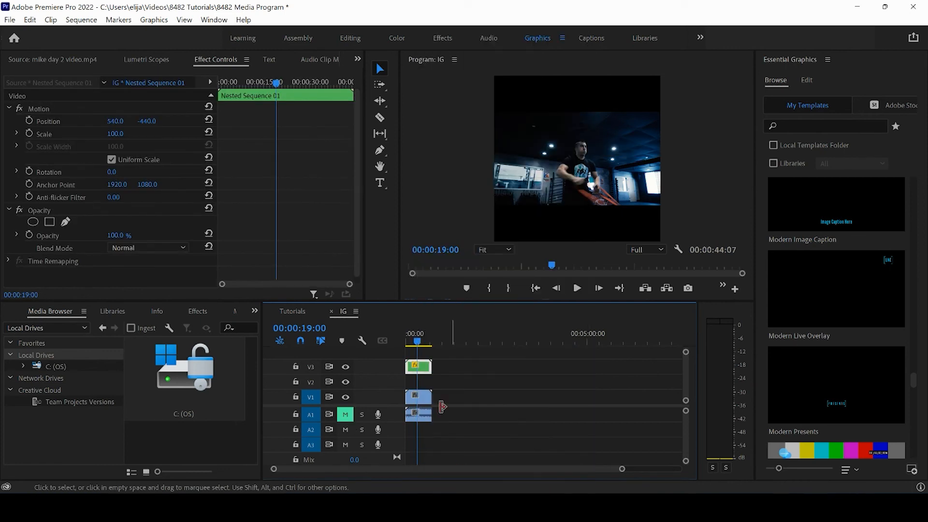
- Turn off Scale to Frame Size for the video clip on V1
left_click(423, 401)
right_click(423, 404)
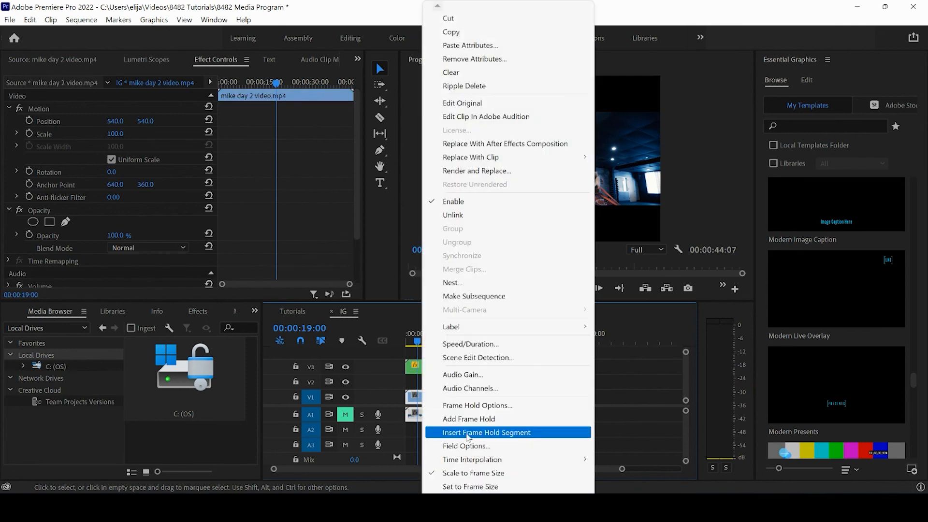
left_click(457, 473)
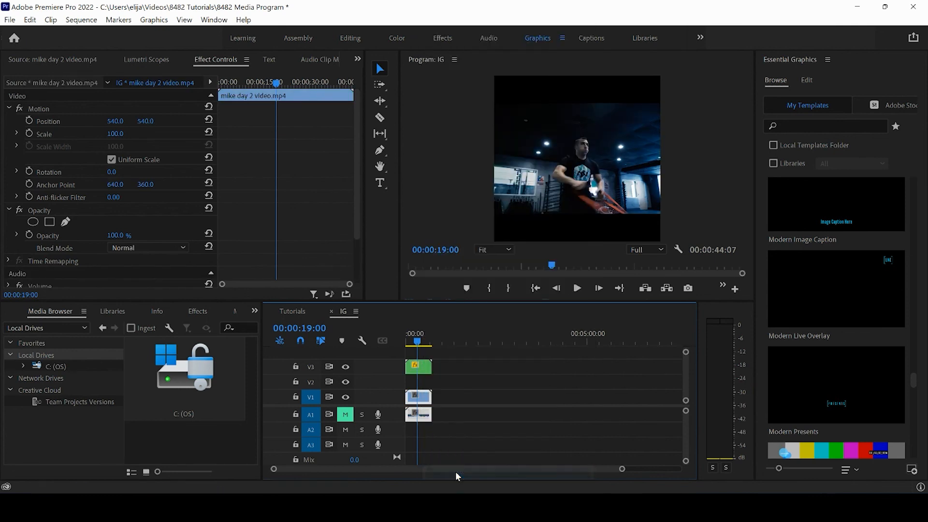
- Set the nested progress bar's vertical Position to 630 so it sits along the video's lower edge
left_click(419, 371)
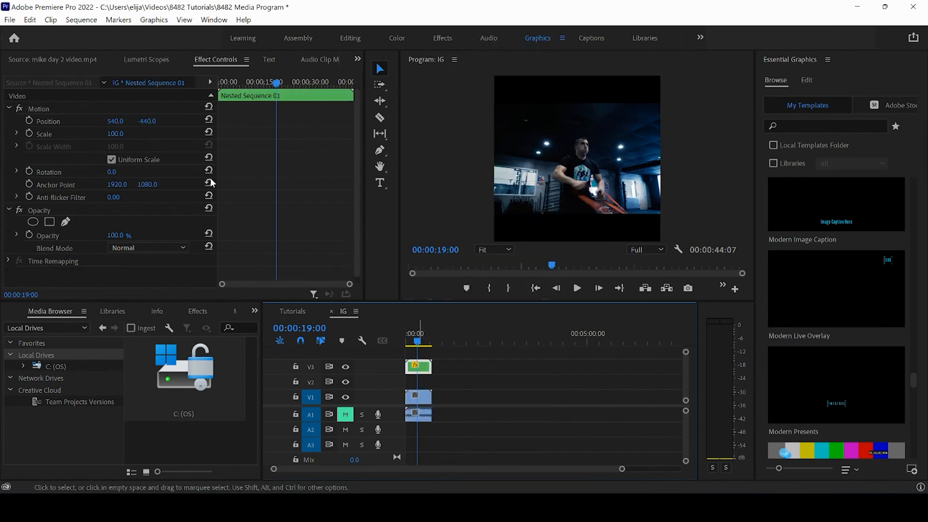
left_click(208, 119)
left_click_drag(148, 124, 204, 135)
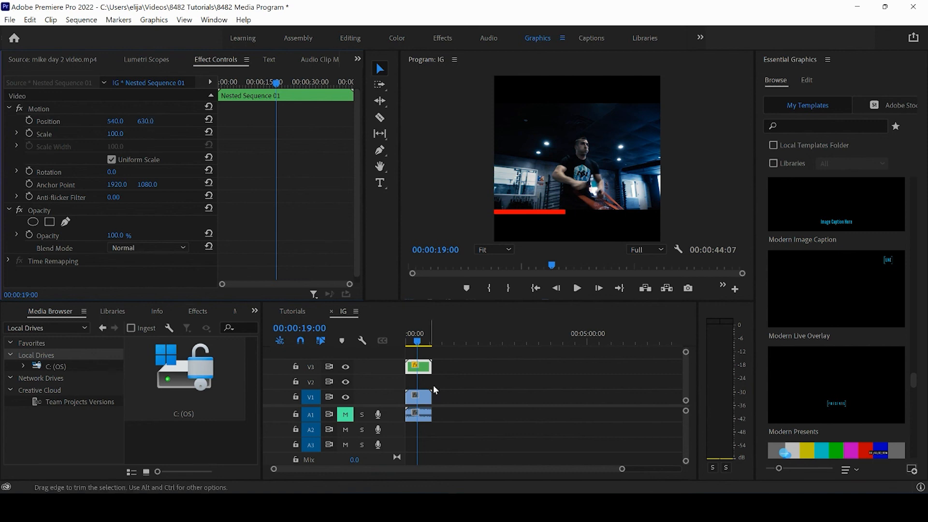
- Move the video clip from V1 up to V2, directly beneath the nested progress bar
left_click_drag(417, 400, 418, 388)
left_click(460, 379)
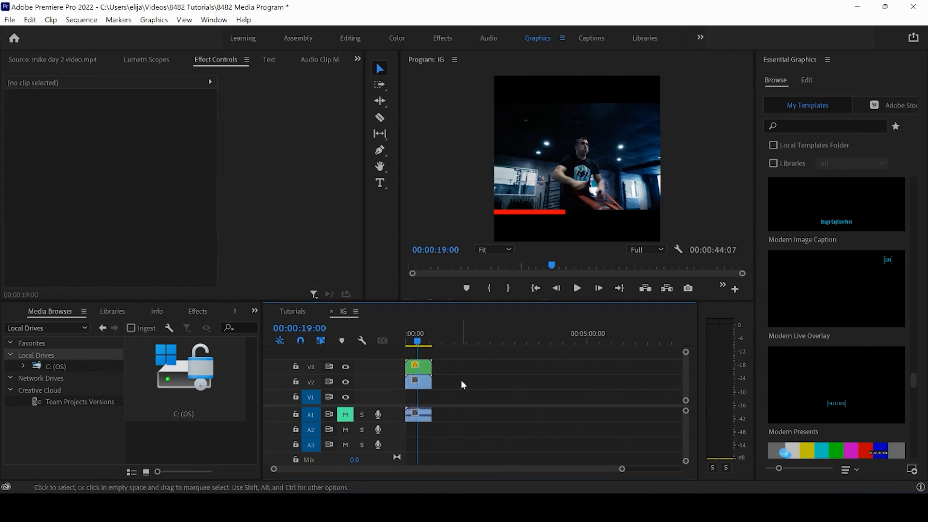
left_click_drag(622, 469, 526, 481)
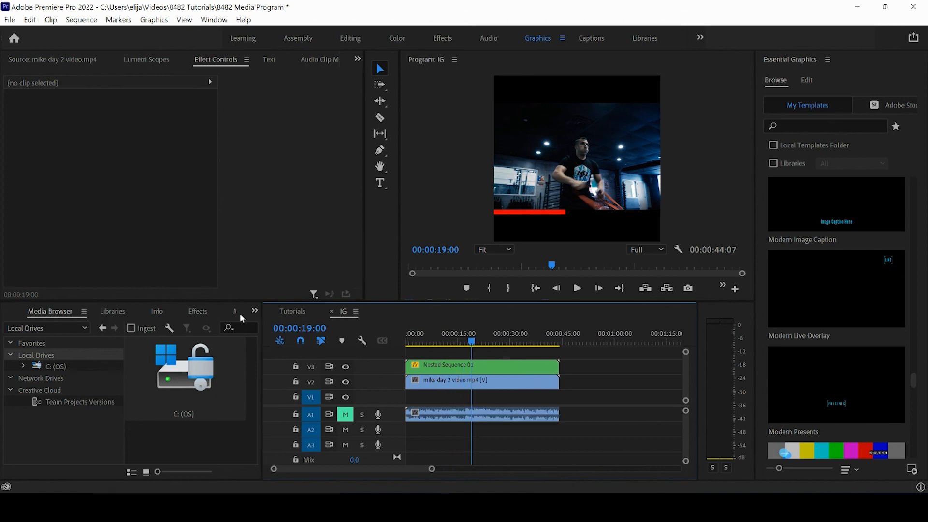
- Create a white 1080 by 1080 color matte and place it on V1, spanning the full length of the video clip
left_click(255, 312)
left_click(282, 322)
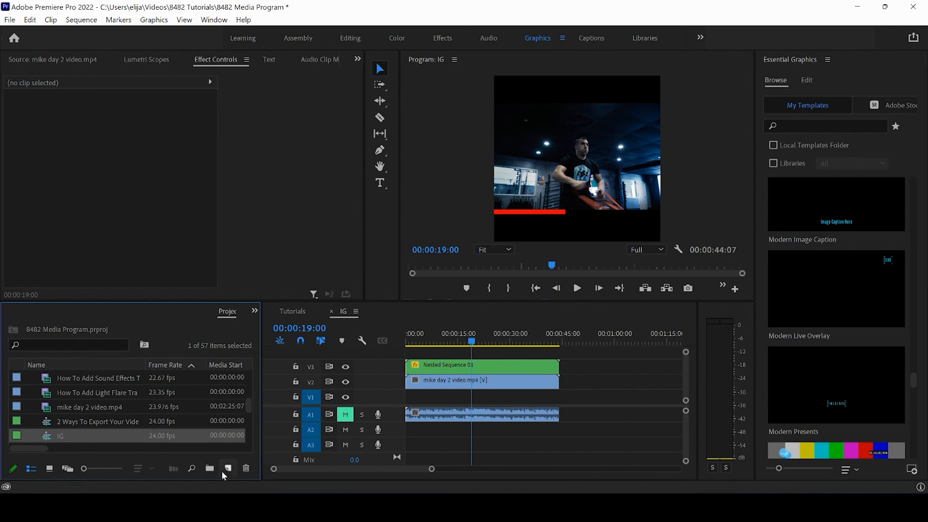
left_click(225, 470)
left_click(250, 425)
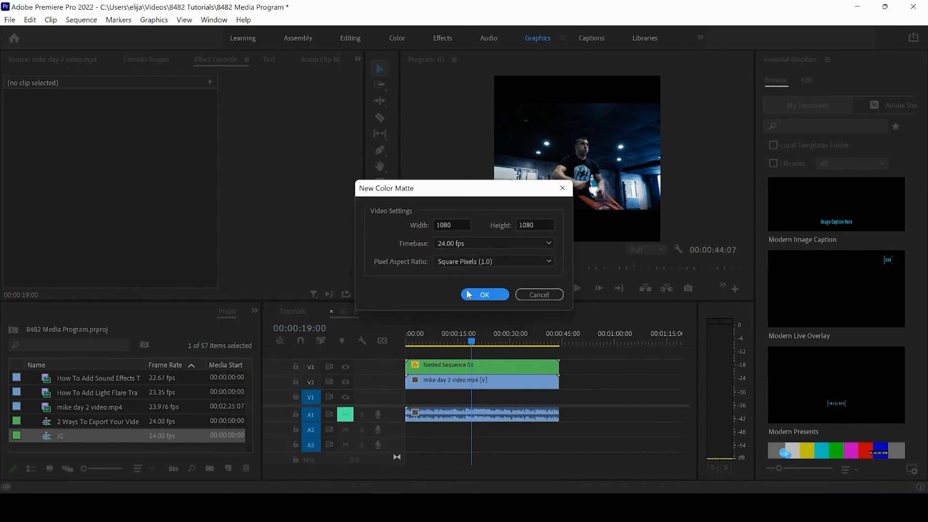
left_click(468, 294)
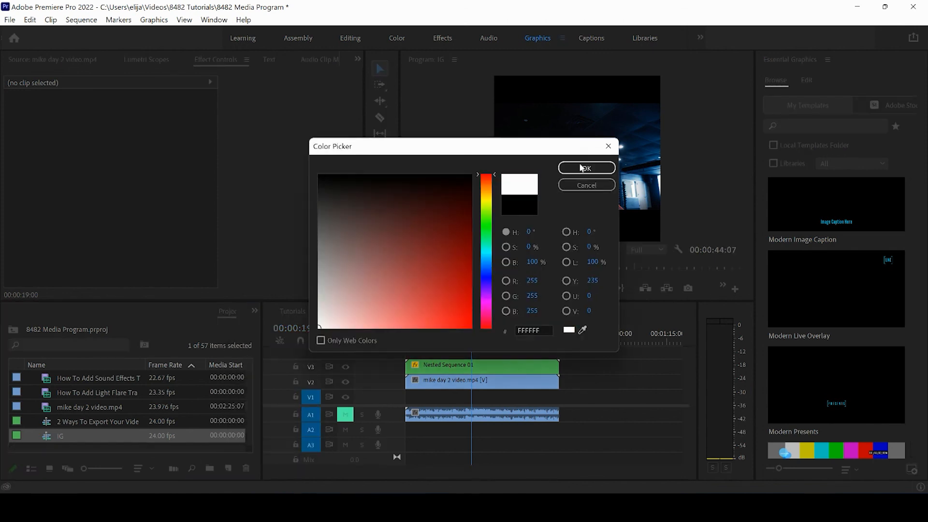
left_click(581, 168)
left_click(476, 275)
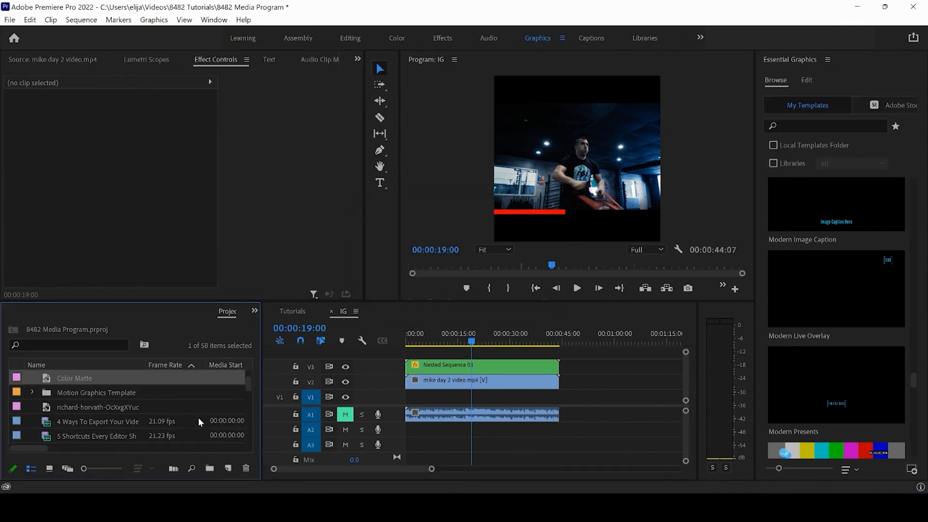
left_click_drag(399, 421, 559, 397)
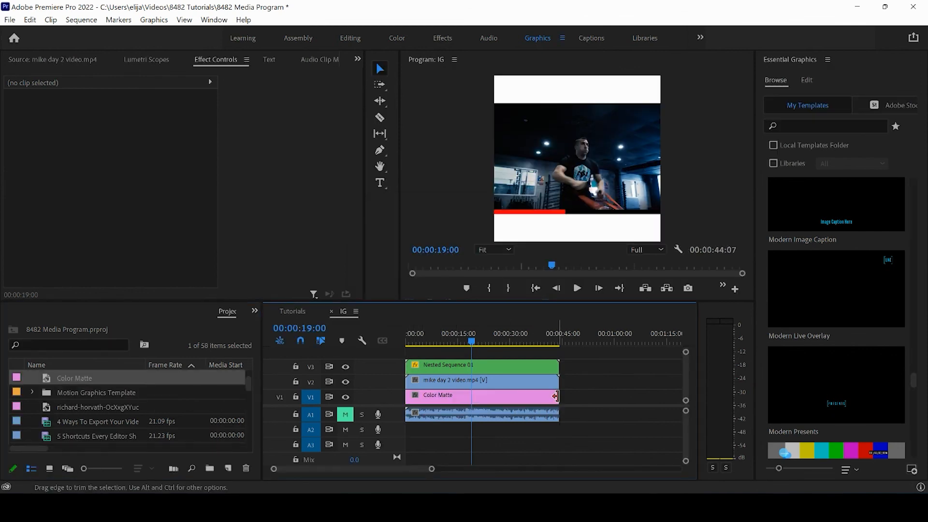
- Set the nested progress bar's vertical Position to 657 and preview its progress through the IG sequence up to 00:00:38:04
left_click(520, 384)
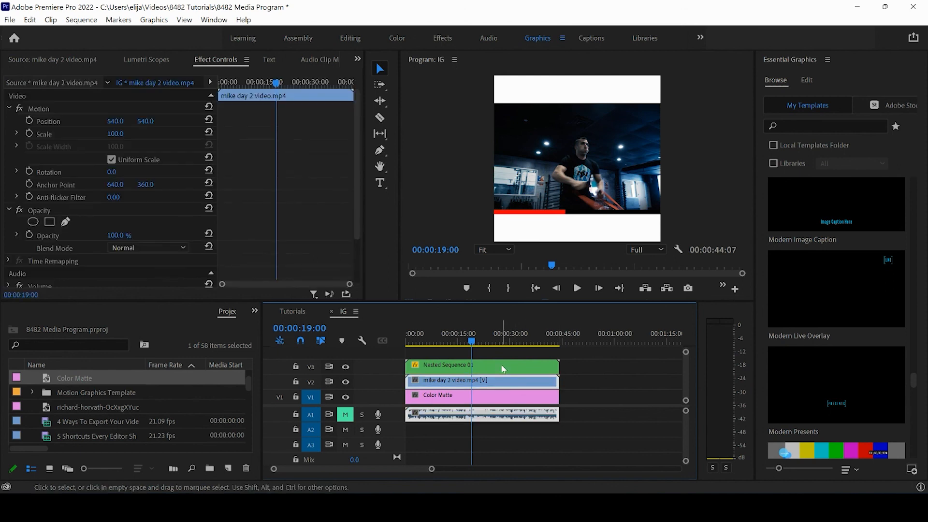
left_click(503, 368)
left_click_drag(149, 120, 174, 132)
mouse_move(471, 339)
left_mouse_down()
mouse_move(525, 336)
mouse_move(467, 337)
left_mouse_up()
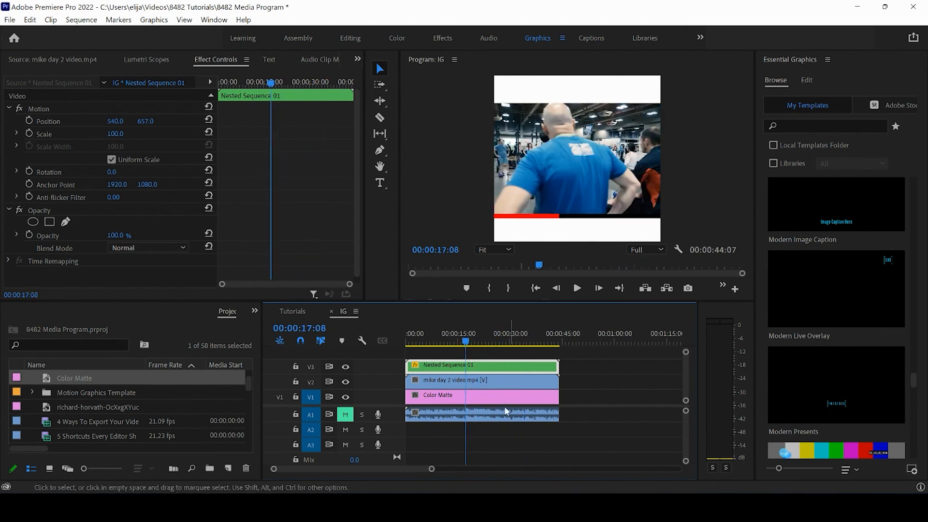
left_click_drag(451, 332, 540, 333)
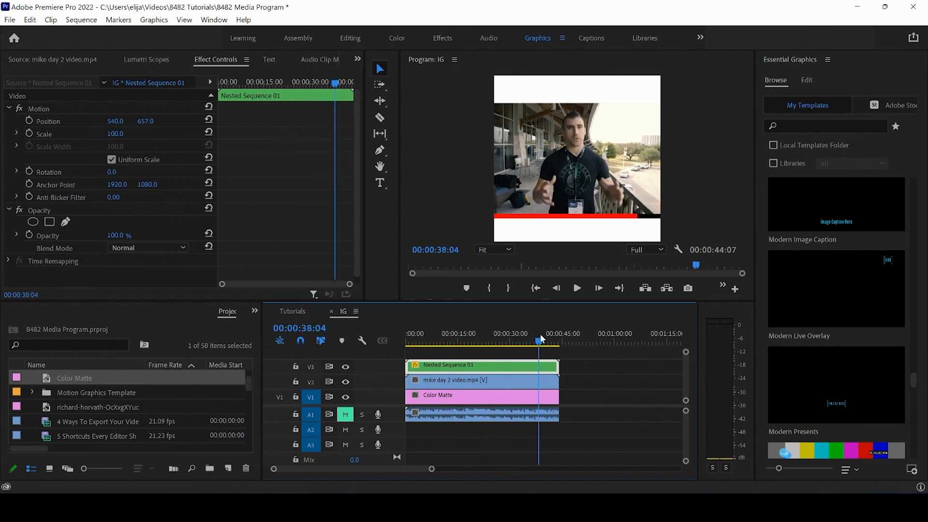